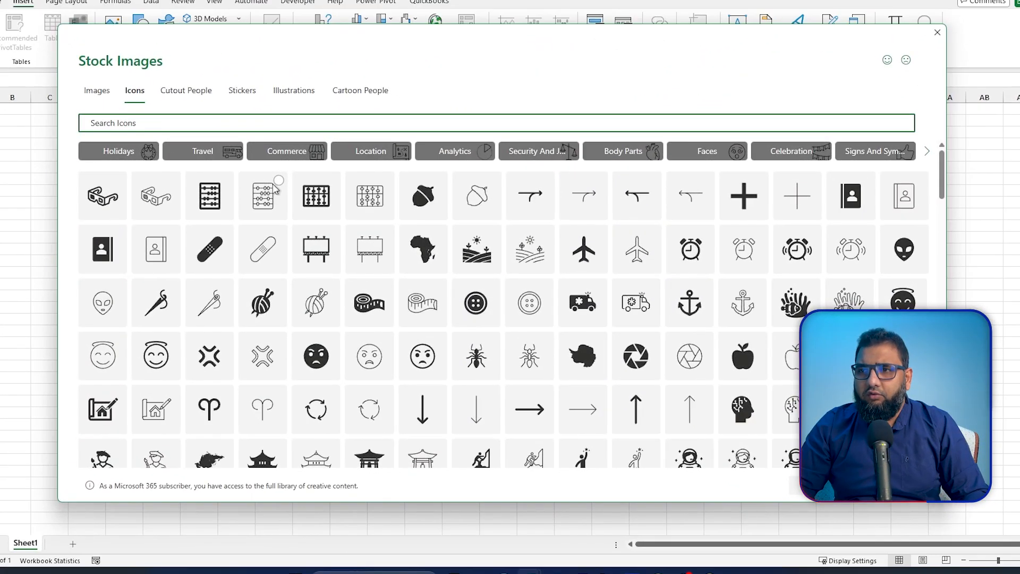
# Filter the stock icons by the Commerce category and clear the filter again.
pyautogui.click(279, 188)
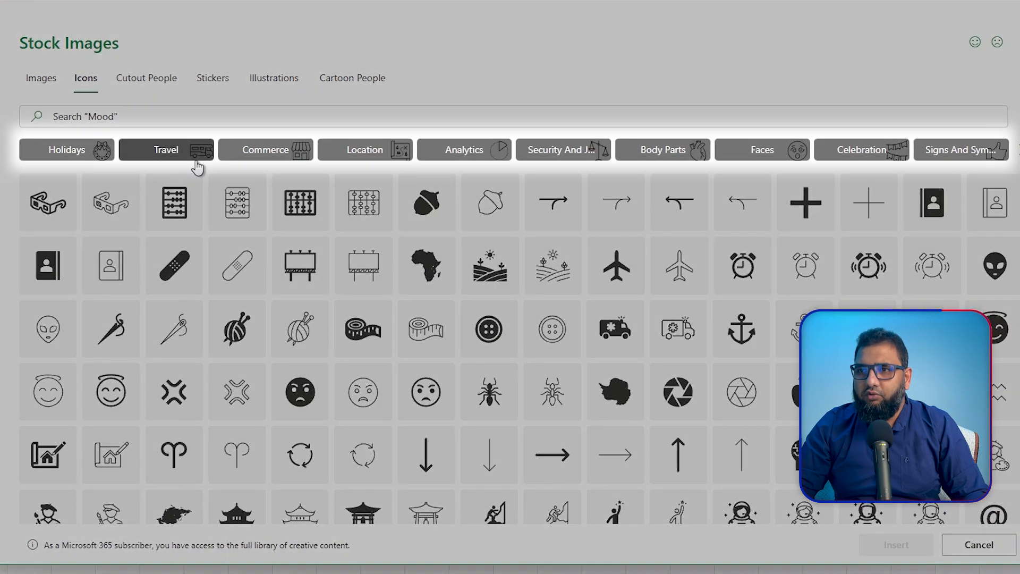
pyautogui.click(270, 162)
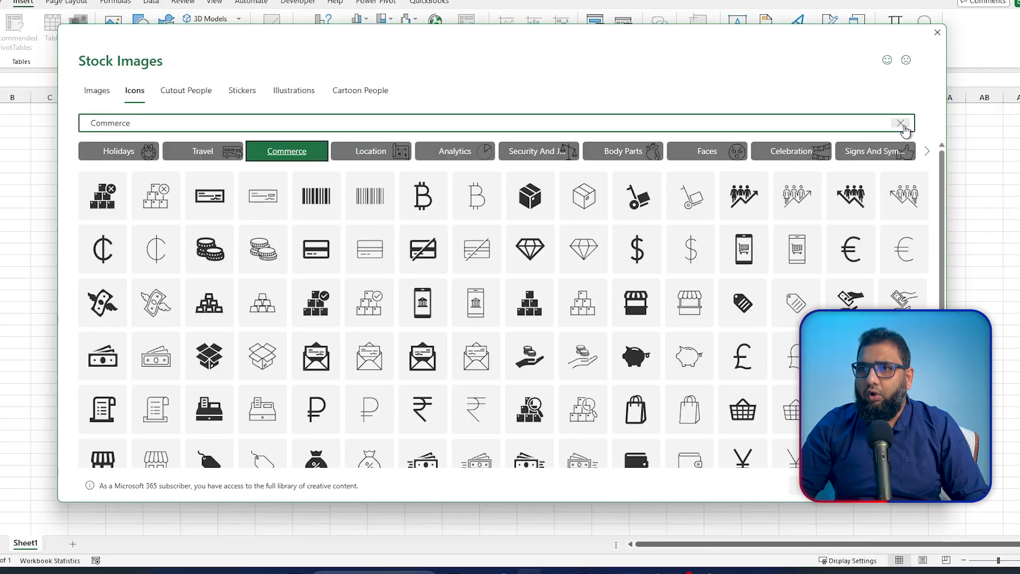
pyautogui.click(902, 128)
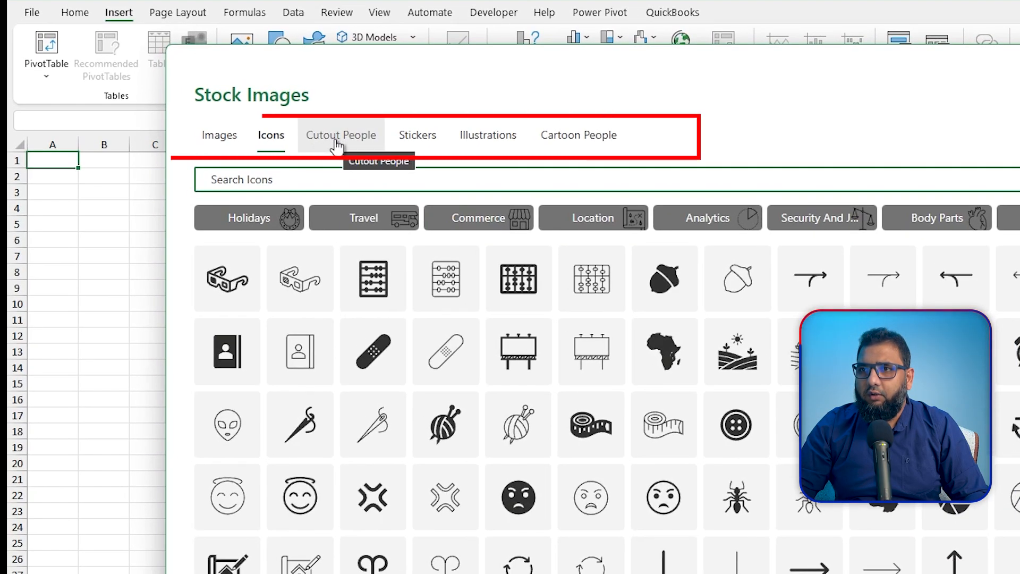
# Browse the Cutout People, Stickers, Illustrations and Cartoon People collections, and return to the Icons collection.
pyautogui.click(326, 142)
pyautogui.click(419, 150)
pyautogui.click(490, 151)
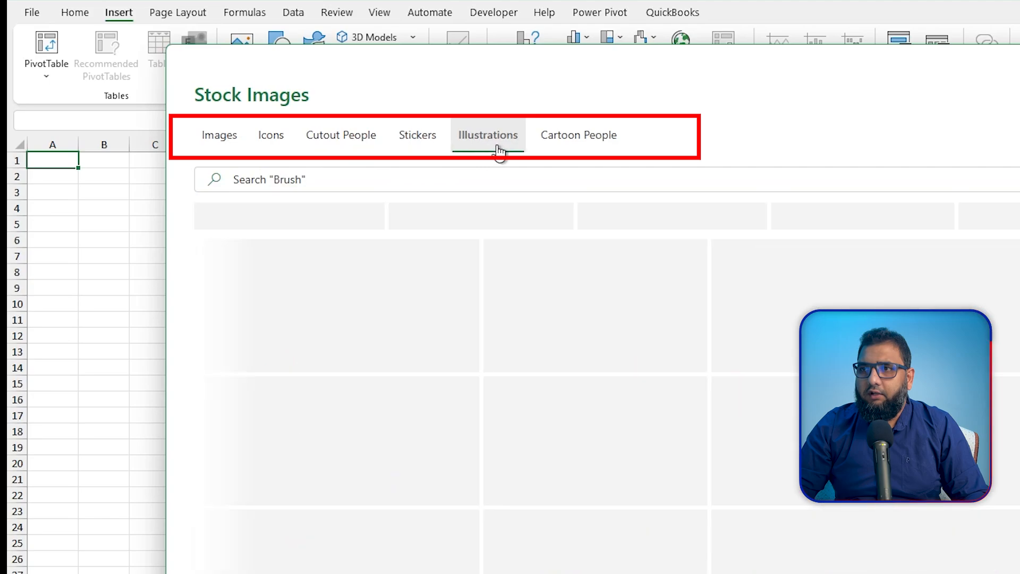
pyautogui.click(575, 149)
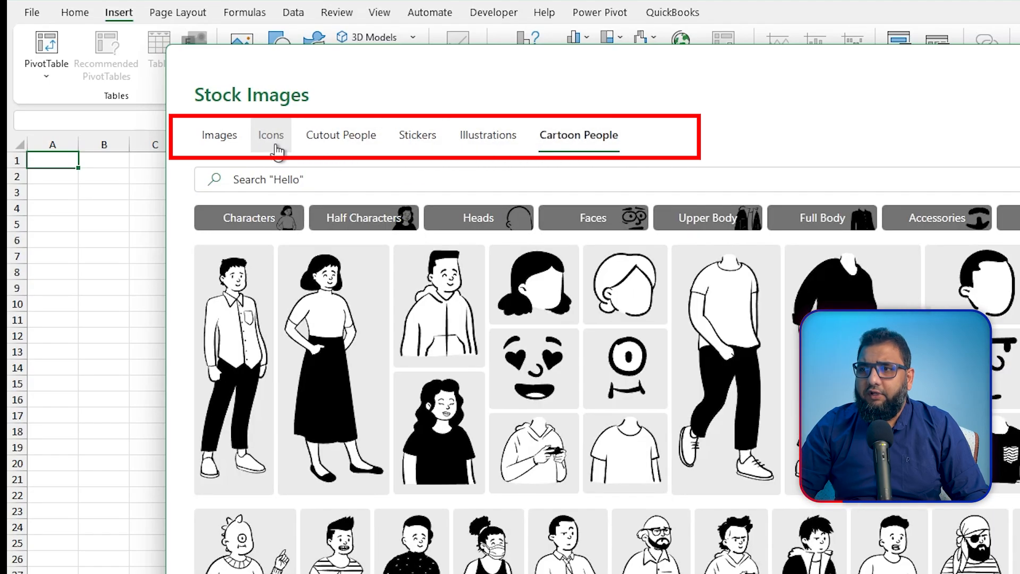
pyautogui.click(273, 150)
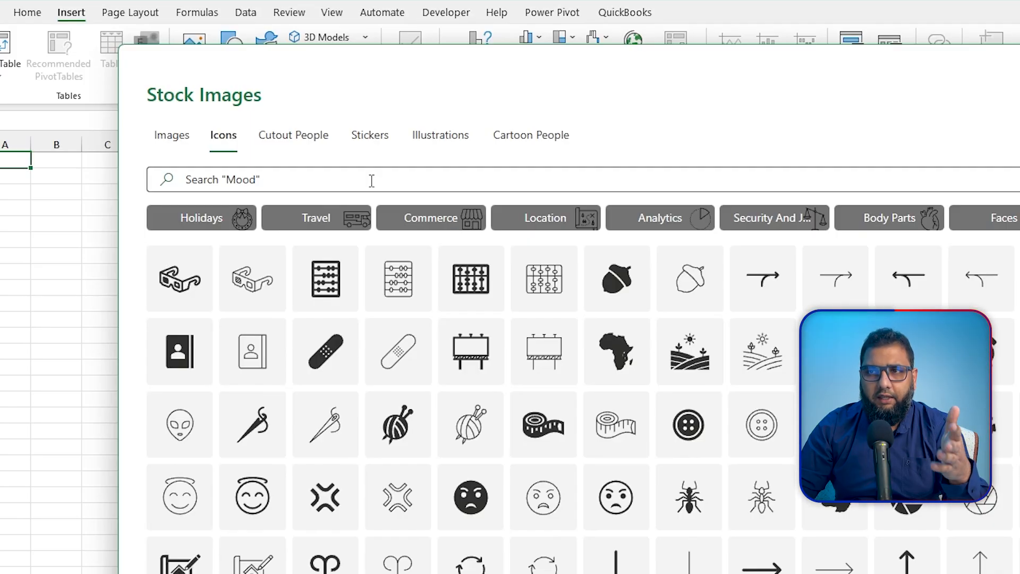
# Search the stock icons for "database" and choose the filled database icon for insertion.
pyautogui.click(372, 181)
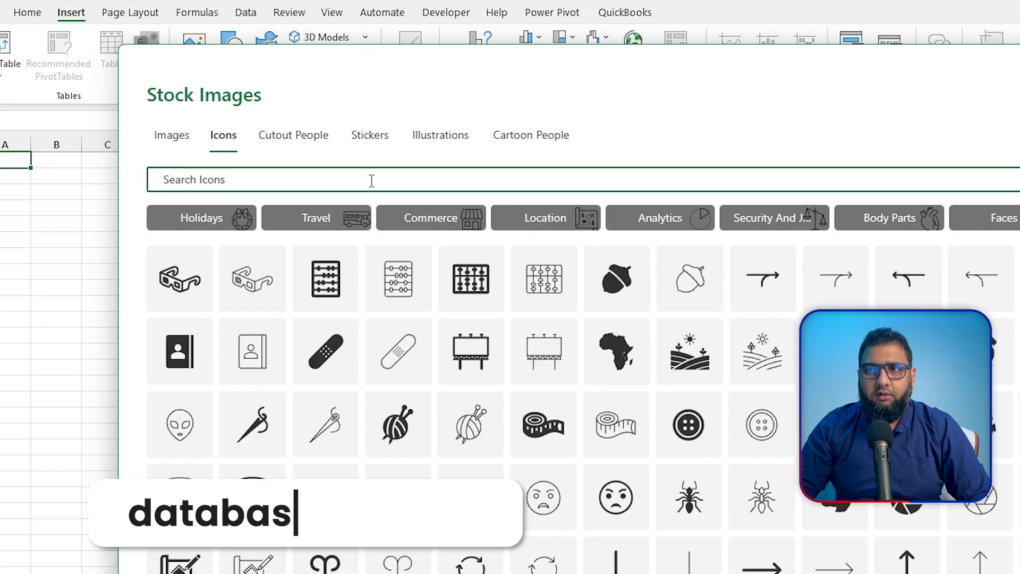
pyautogui.write('database')
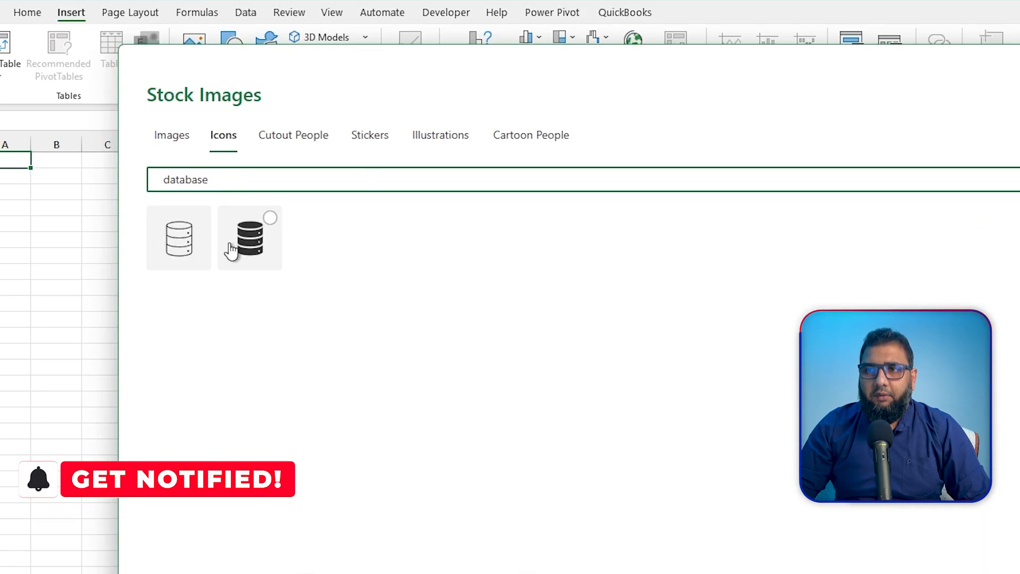
pyautogui.click(266, 226)
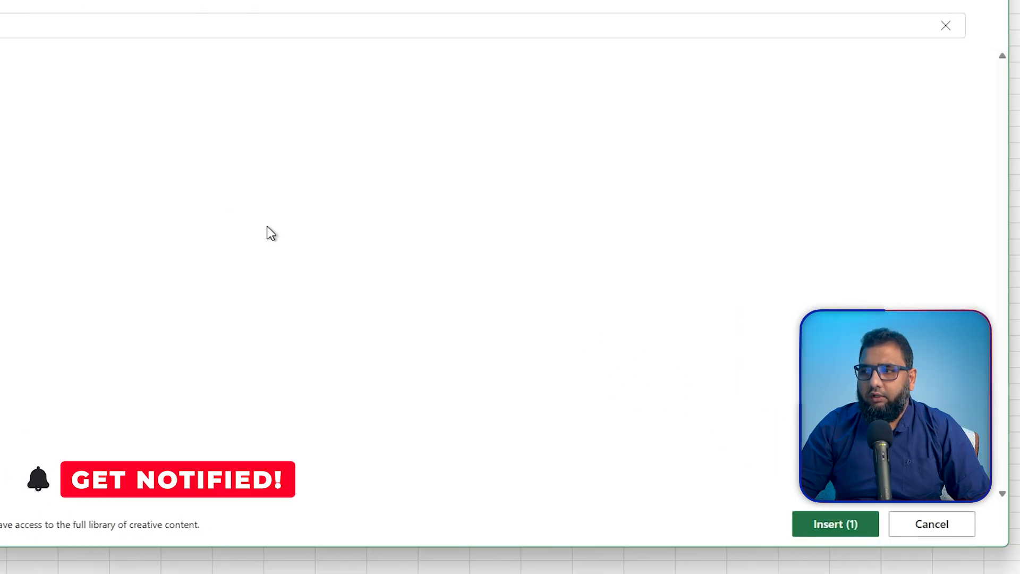
pyautogui.click(736, 490)
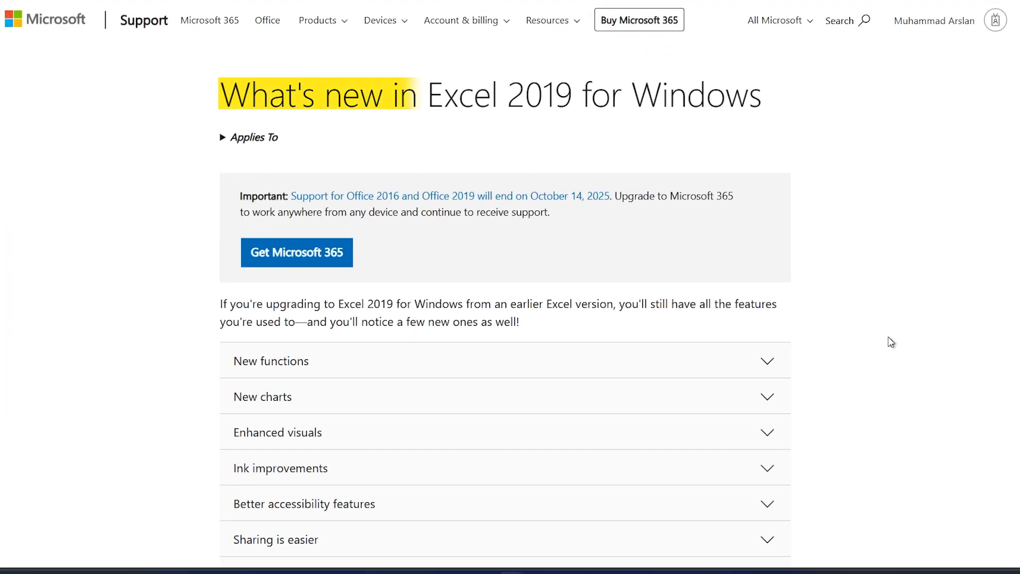
# Expand the Enhanced visuals section on Microsoft Support's "What's new in Excel 2019 for Windows" page and review its graphics features.
pyautogui.click(773, 432)
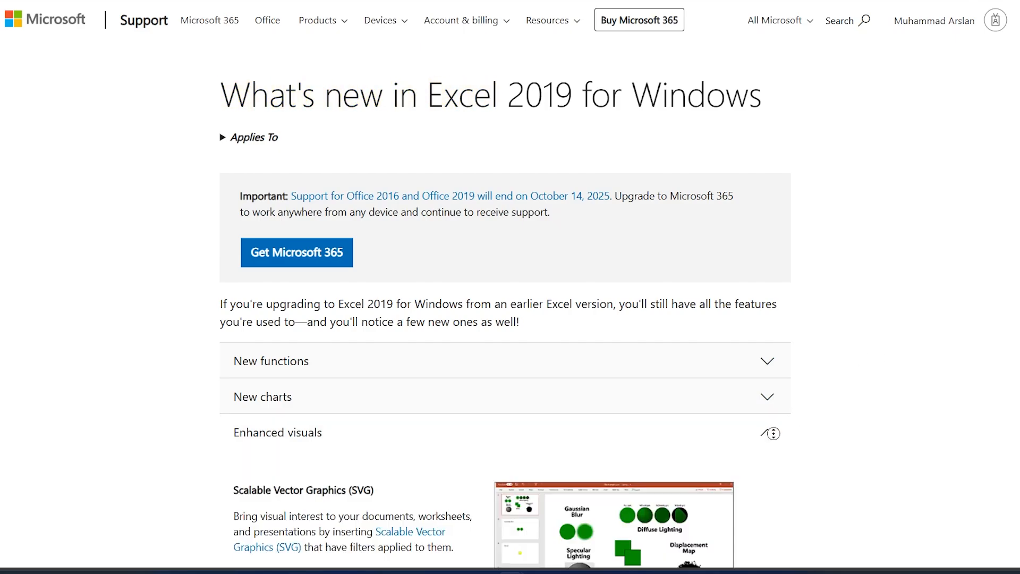
pyautogui.scroll(-6, 779, 476)
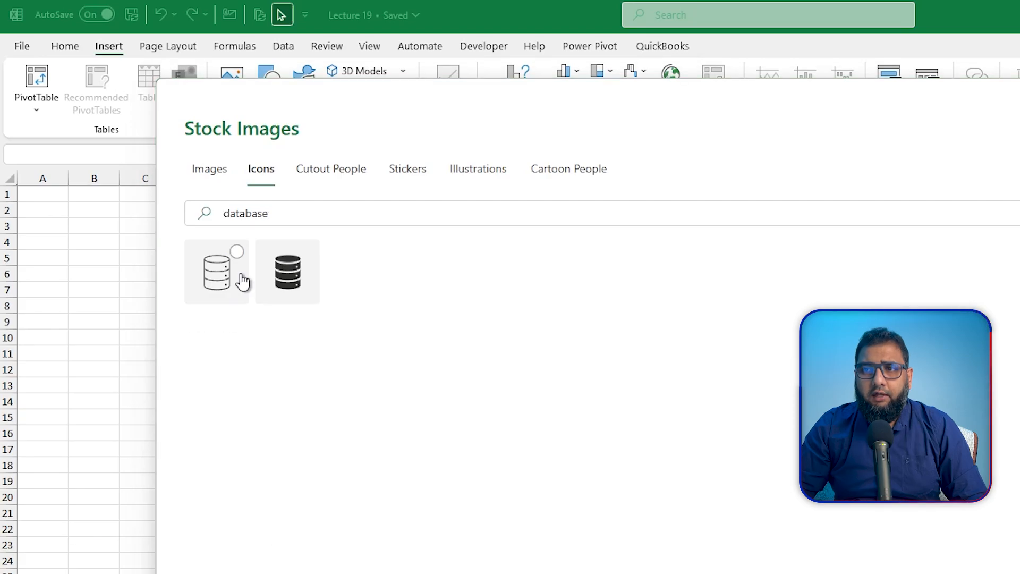
# Replace the "database" search term for the stock icons with "Cart".
pyautogui.click(283, 218)
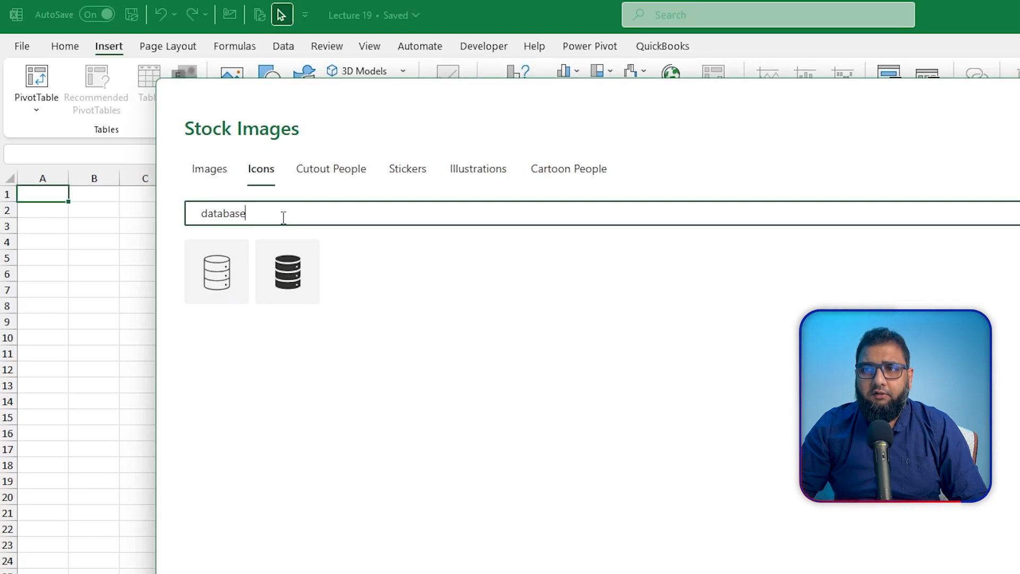
pyautogui.moveTo(282, 218); pyautogui.dragTo(171, 195)
pyautogui.write('Cart')
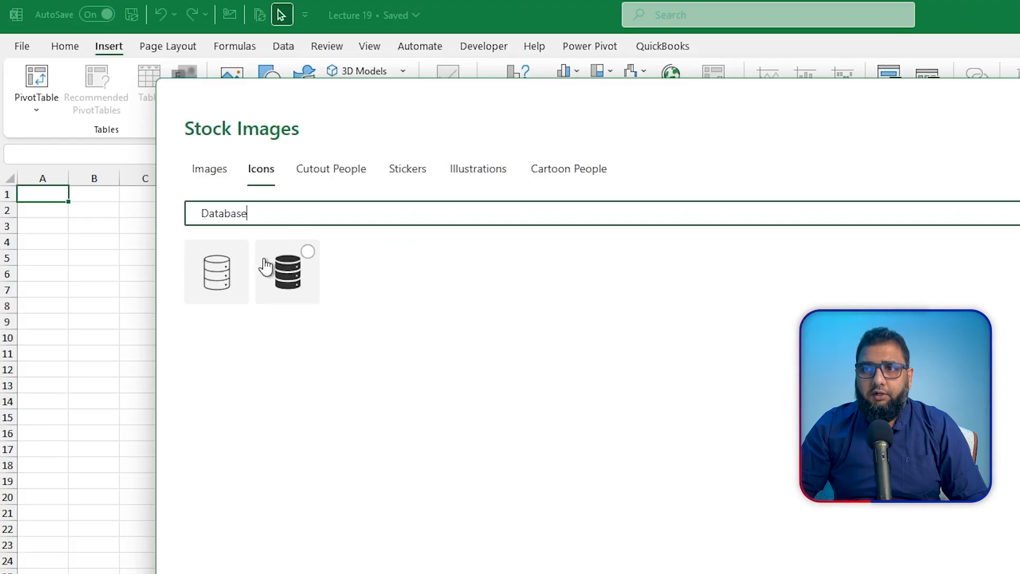
# Insert both the outlined and the filled database icons from the Database search results into the sheet.
pyautogui.click(236, 253)
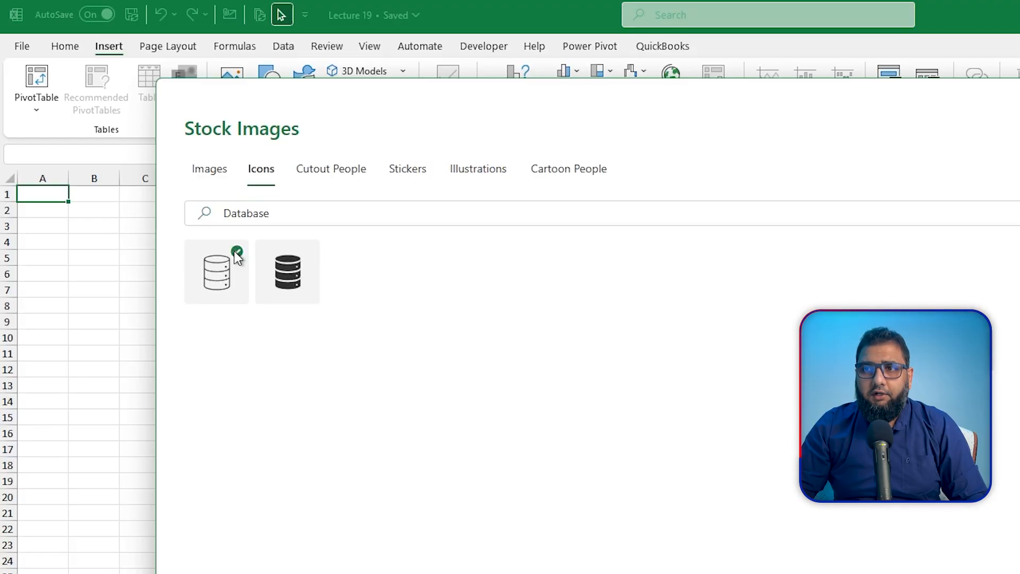
pyautogui.click(305, 253)
pyautogui.click(700, 468)
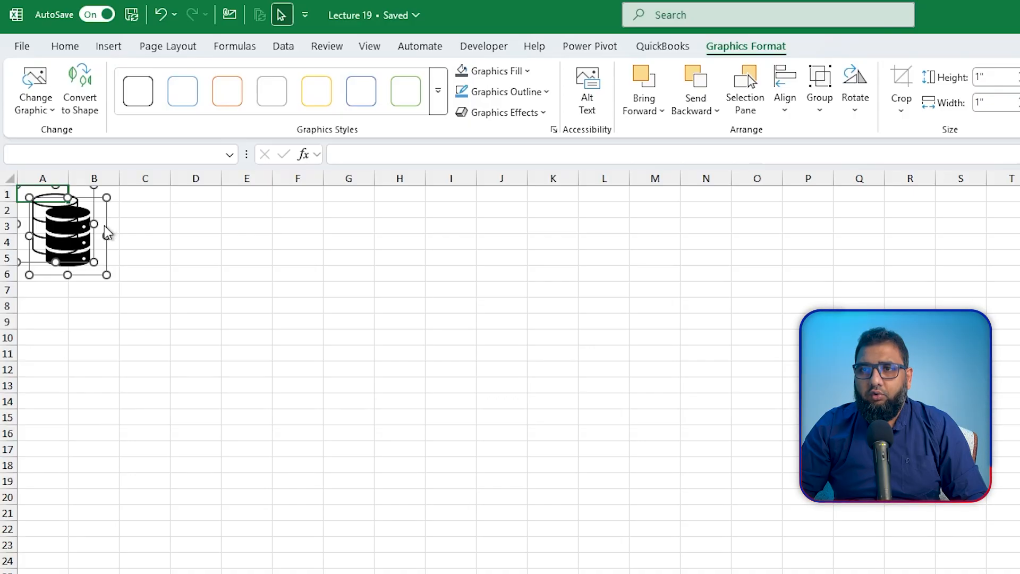
# Move both database icons to columns N and O, and separate them by placing the filled one over columns P and Q.
pyautogui.moveTo(108, 232); pyautogui.dragTo(785, 262)
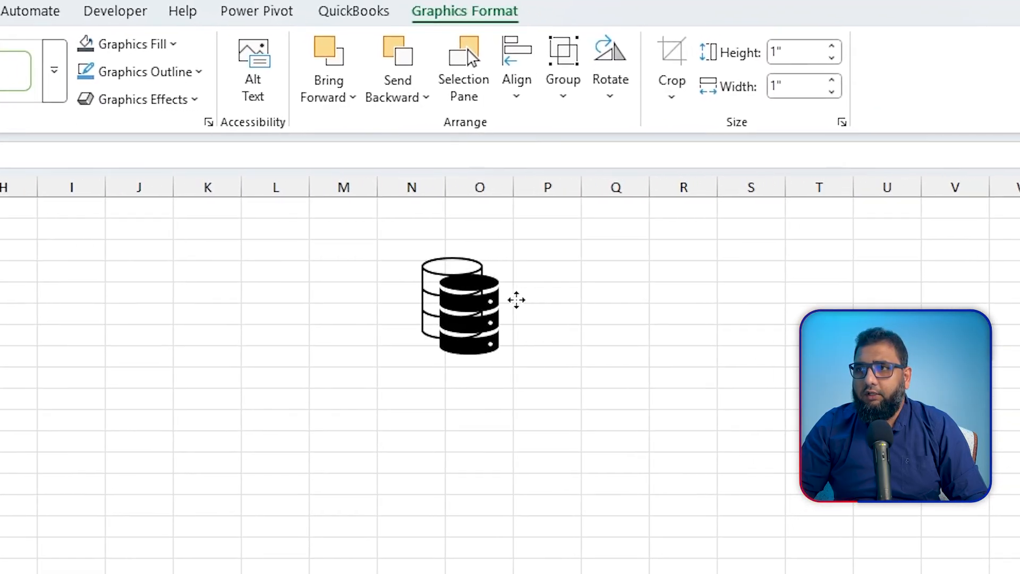
pyautogui.moveTo(517, 300); pyautogui.dragTo(617, 263)
pyautogui.click(545, 312)
pyautogui.click(489, 277)
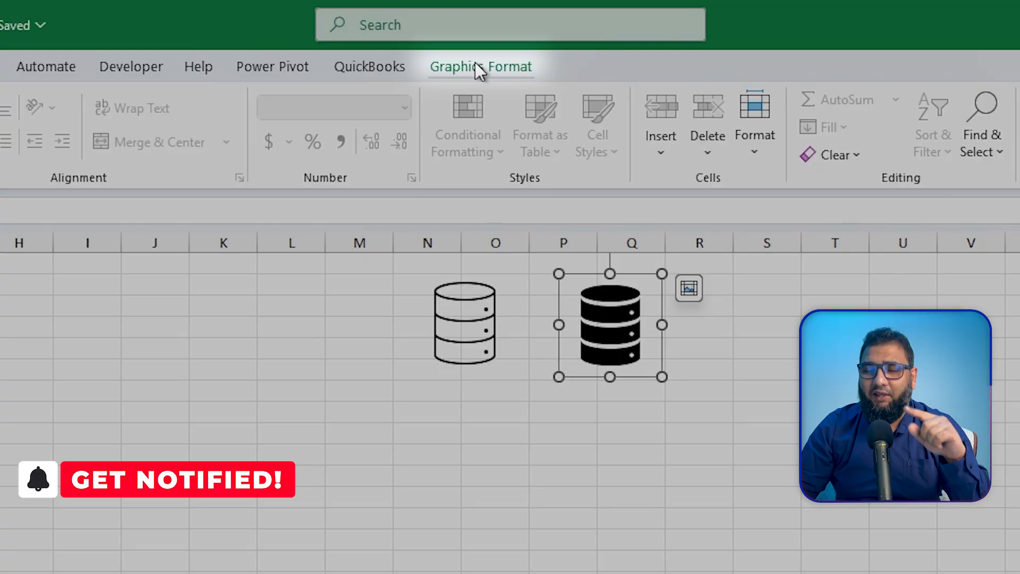
# Show the list of graphics on the sheet and rename the filled database icon "DatabaseFilled".
pyautogui.click(474, 68)
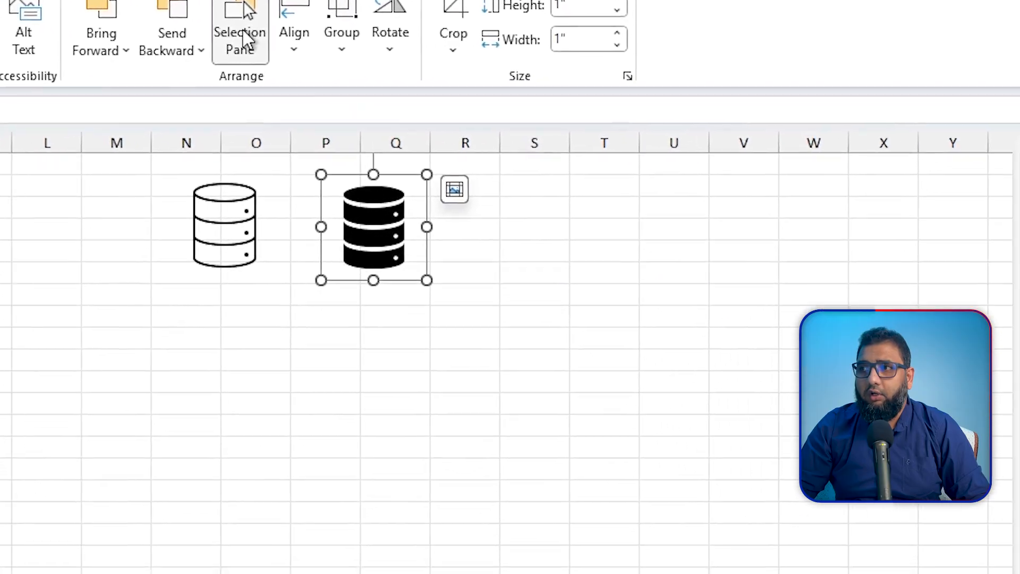
pyautogui.click(243, 41)
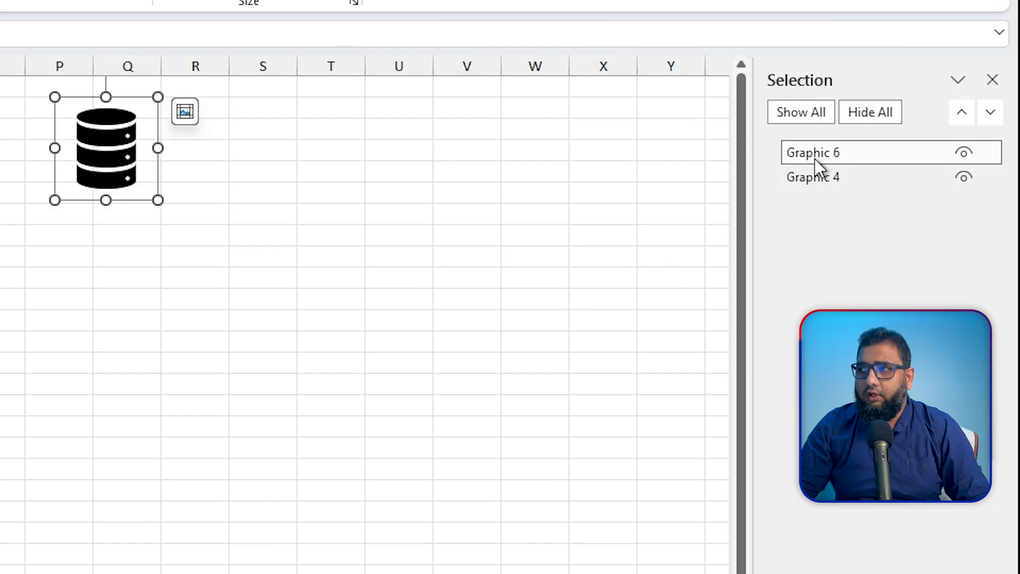
pyautogui.click(828, 159)
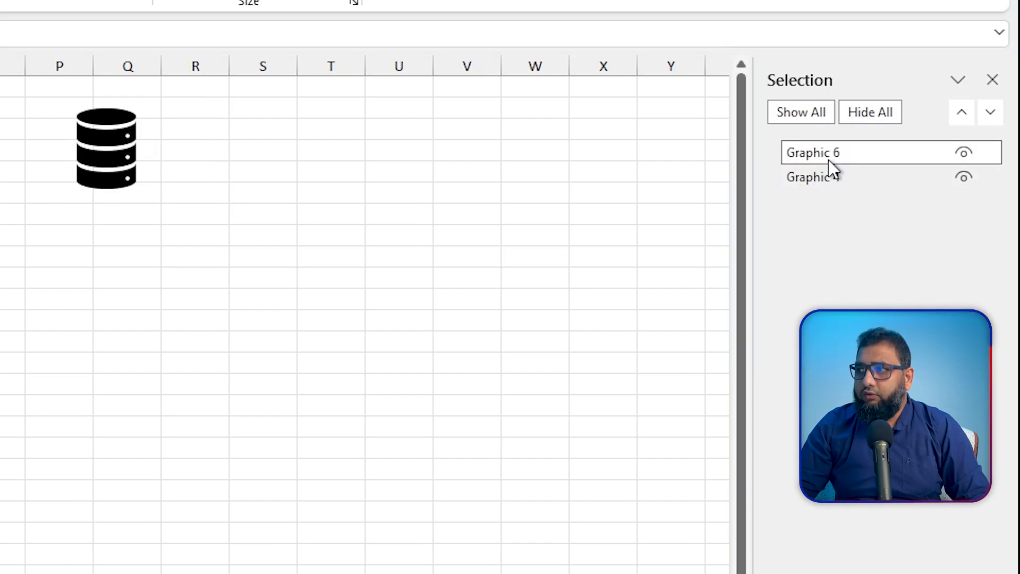
pyautogui.doubleClick(833, 158)
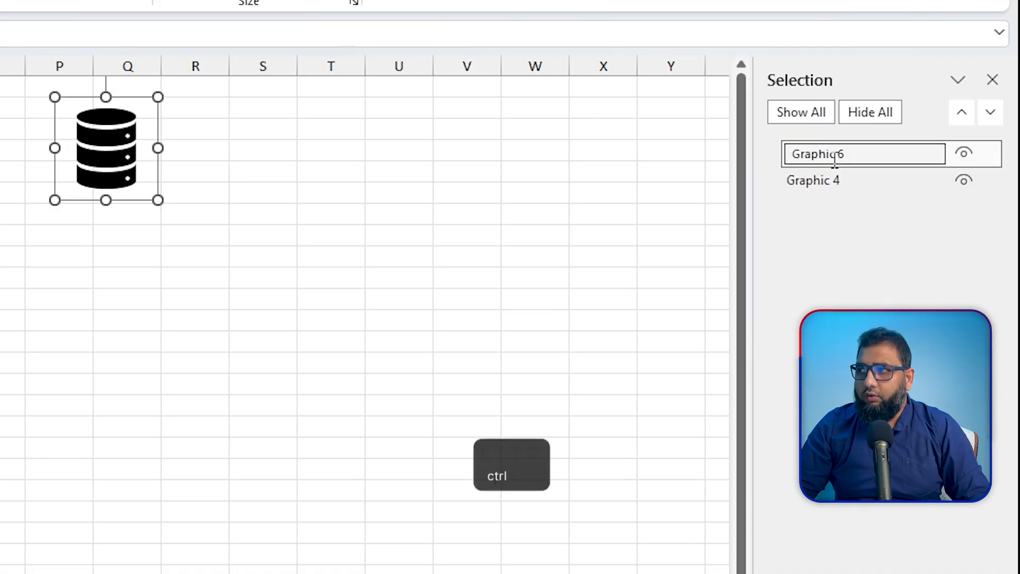
pyautogui.hotkey('ctrl', 'a')
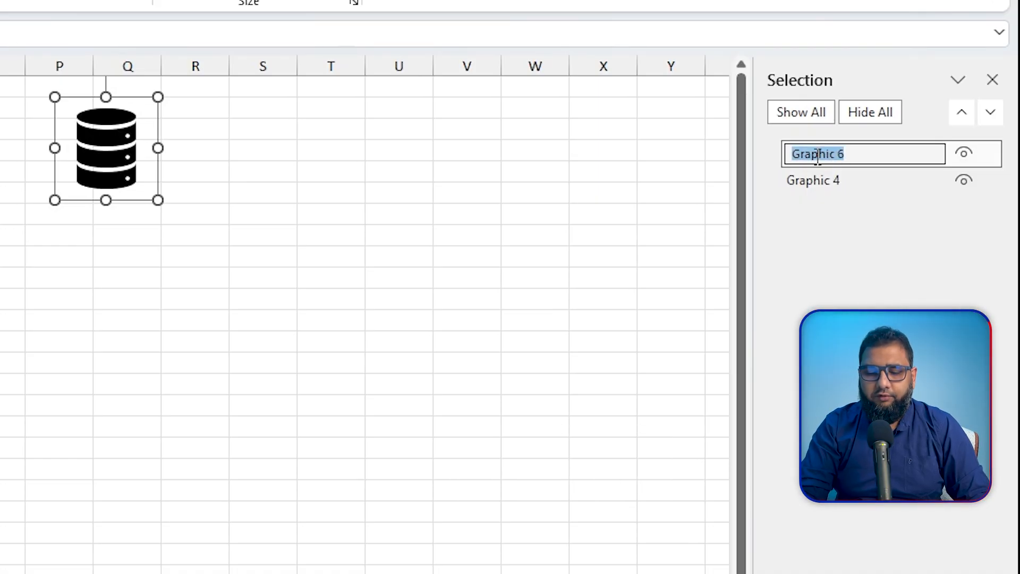
pyautogui.write('DatabaseFilled')
pyautogui.press('Return')
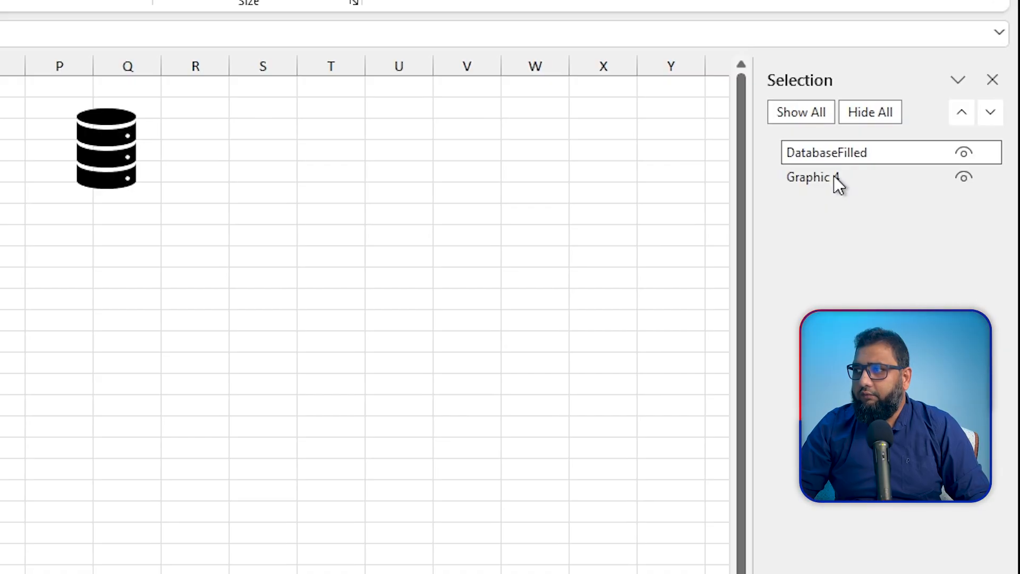
# Rename the outlined database icon "DatabaseOutlined".
pyautogui.doubleClick(833, 177)
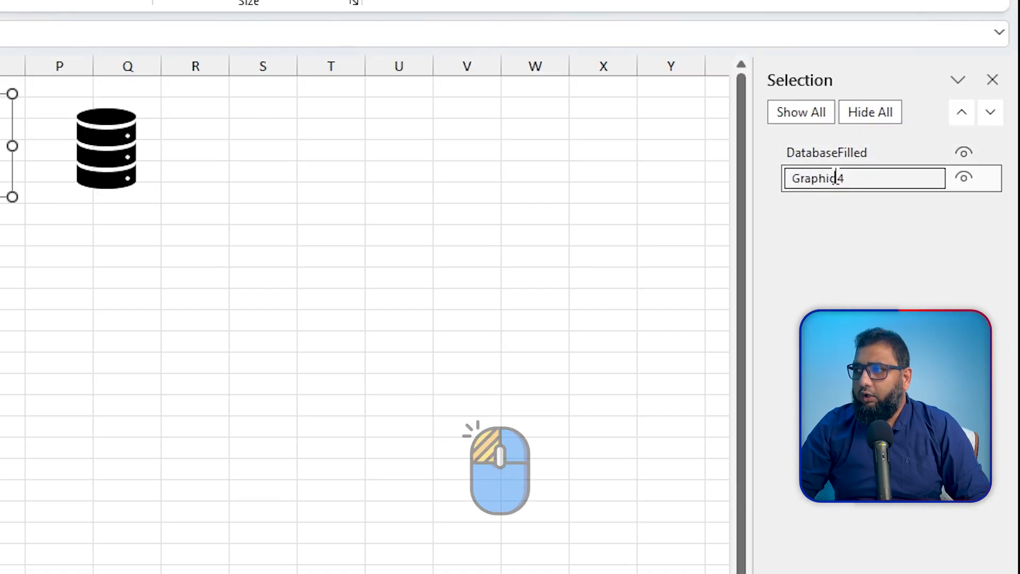
pyautogui.hotkey('ctrl', 'a')
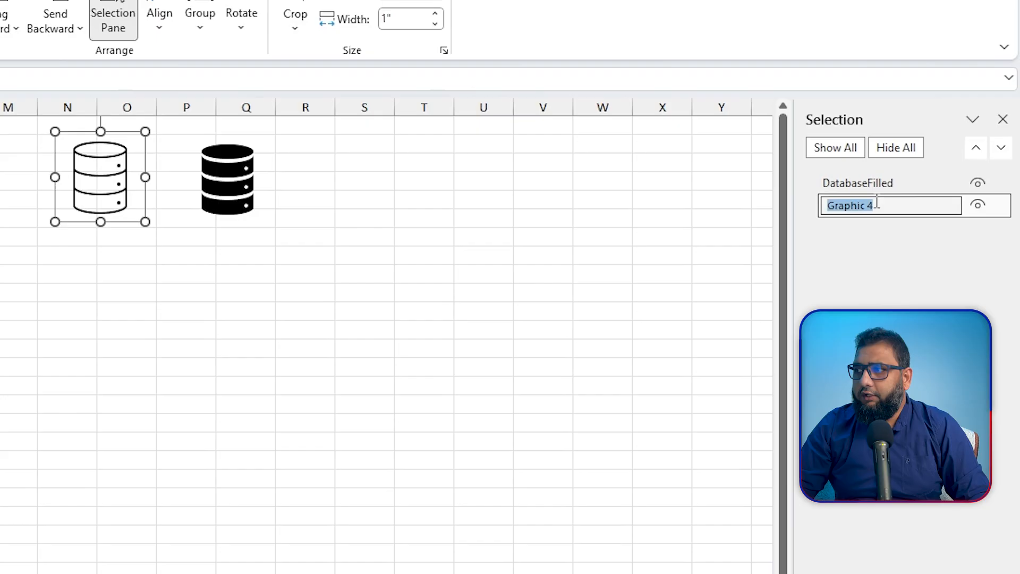
pyautogui.write('DatabaseOutlined')
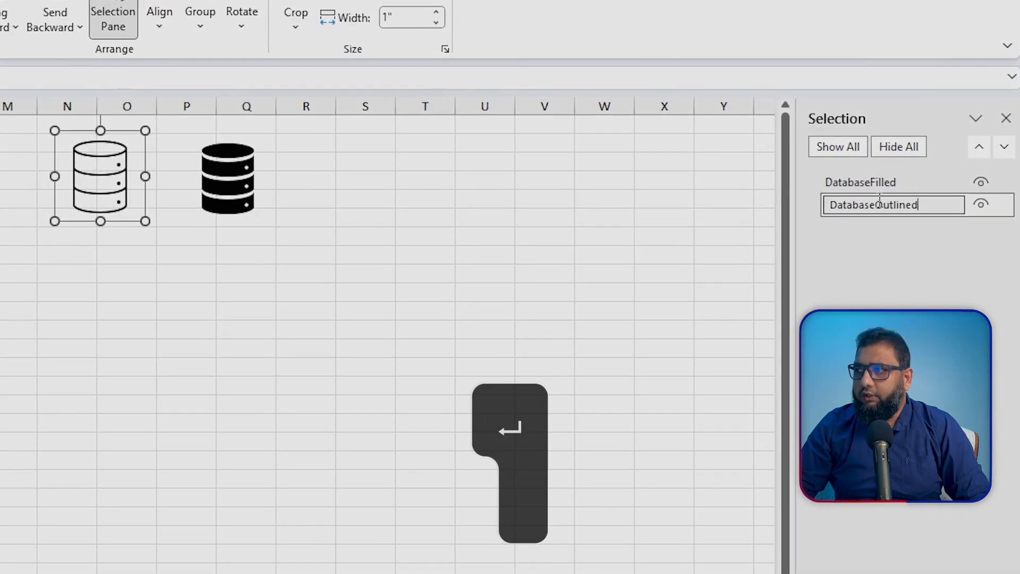
pyautogui.press('Return')
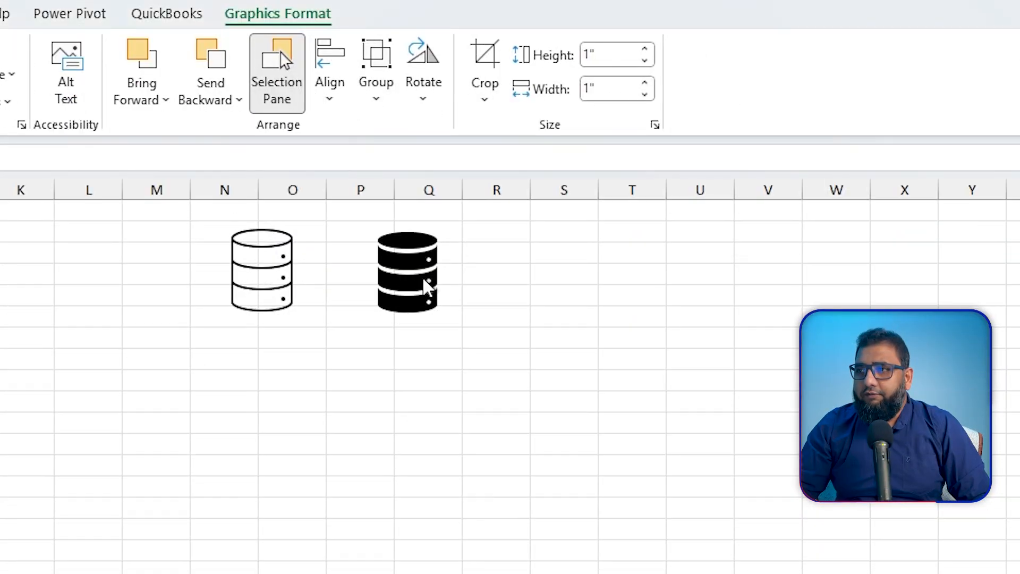
# Select both database icons and stack them exactly on each other with Align Center and Align Middle.
pyautogui.hotkey('ctrl', 'a')
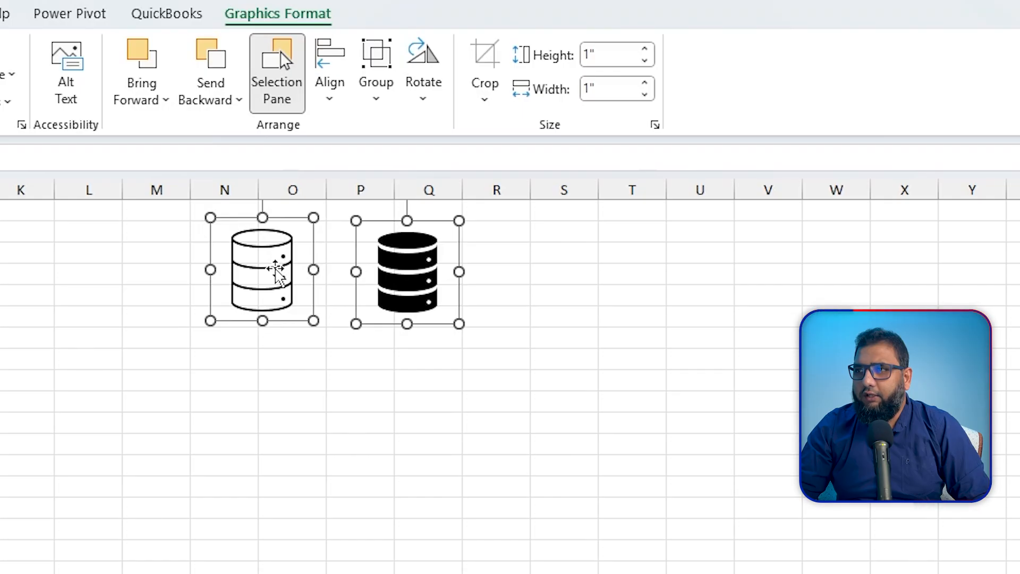
pyautogui.click(332, 106)
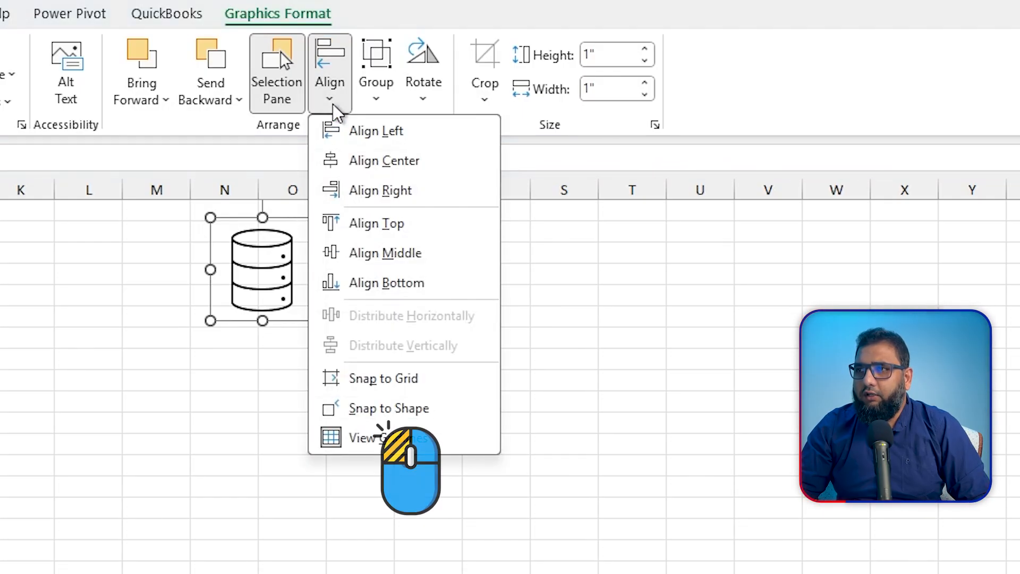
pyautogui.click(371, 162)
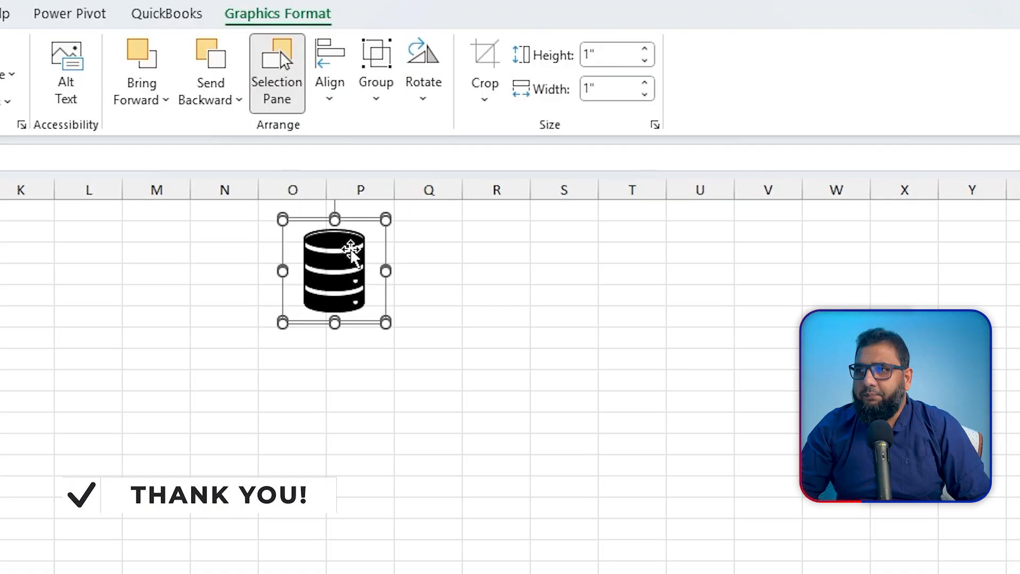
pyautogui.click(342, 111)
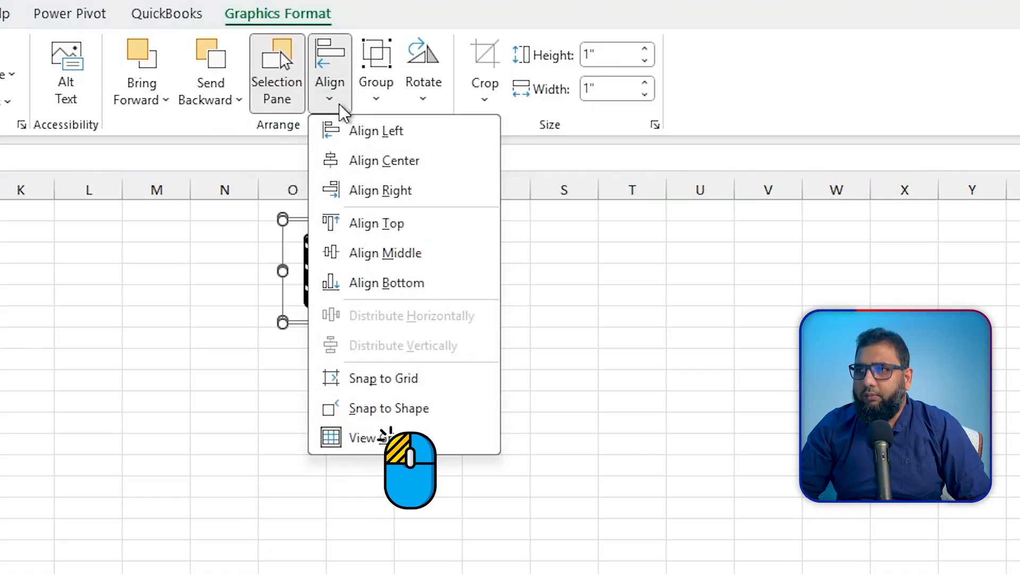
pyautogui.click(357, 255)
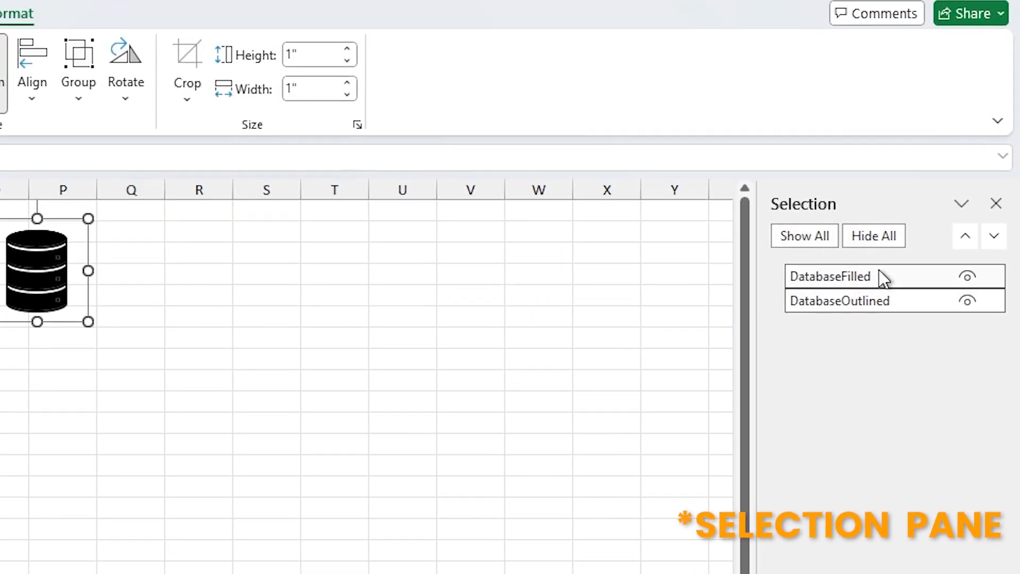
# Deselect the stacked icons and select only the DatabaseFilled graphic.
pyautogui.click(699, 335)
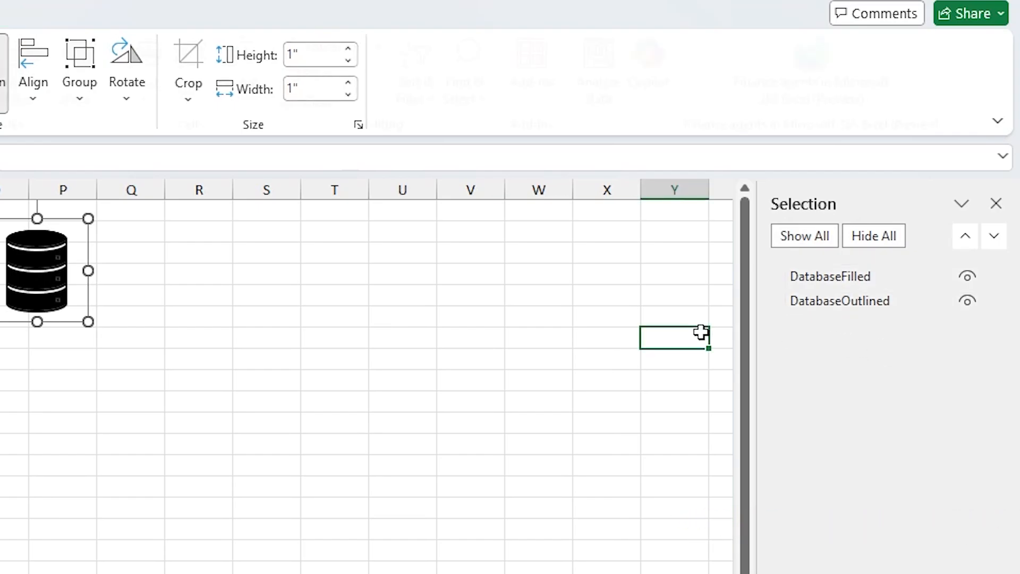
pyautogui.click(877, 276)
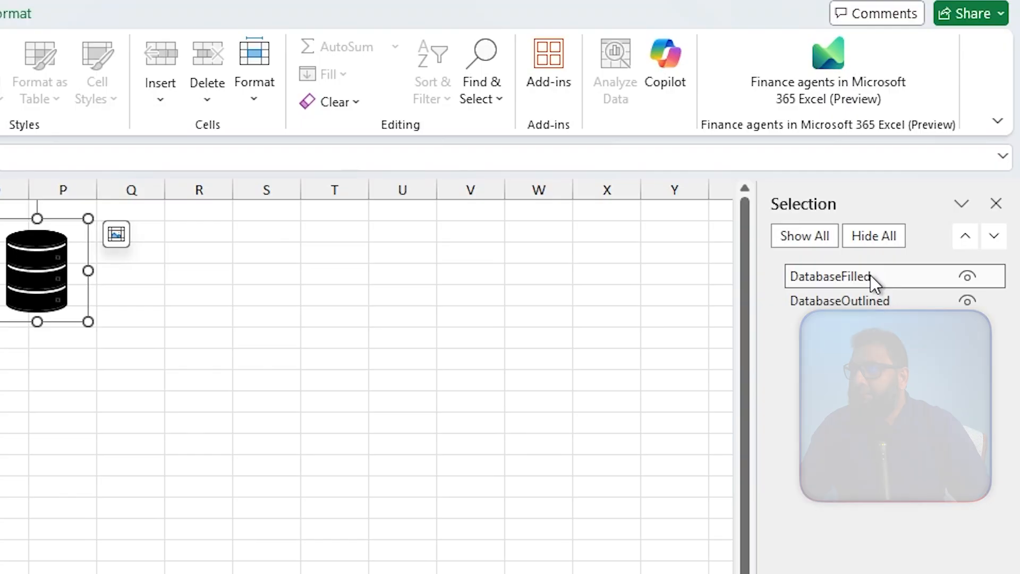
# Reorder the stacked graphics so that DatabaseFilled sits behind DatabaseOutlined.
pyautogui.click(994, 239)
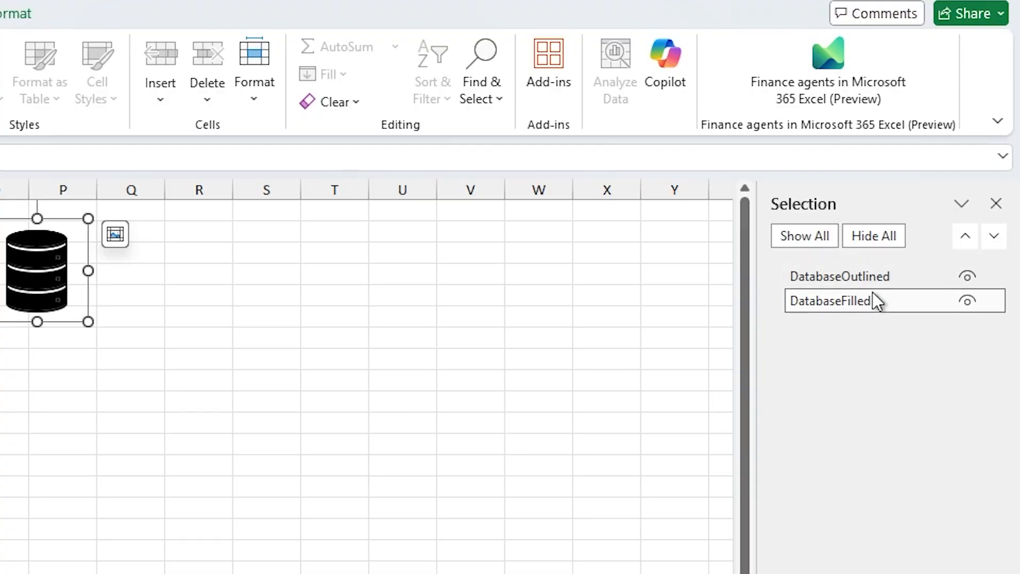
pyautogui.click(965, 237)
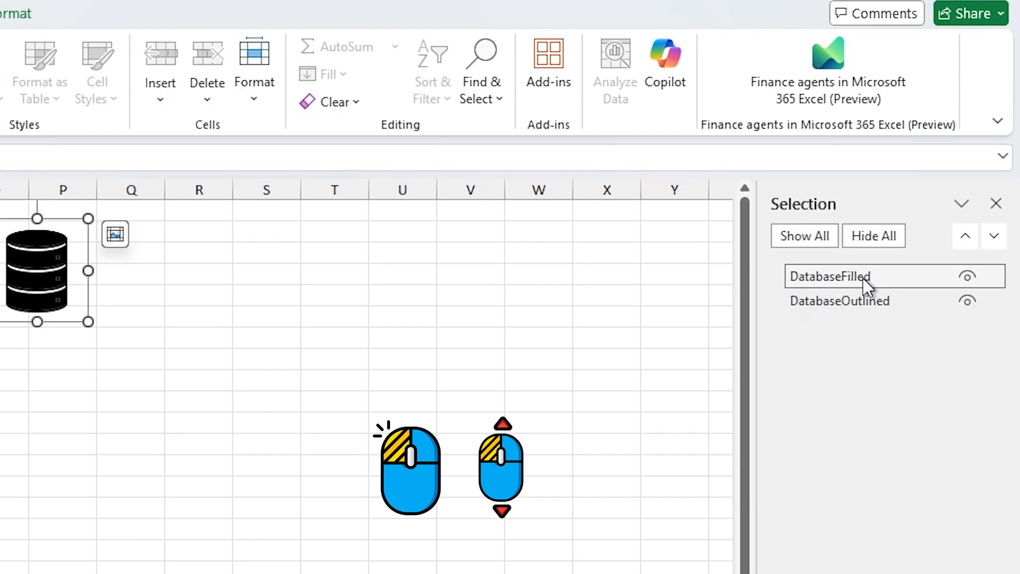
pyautogui.moveTo(863, 278); pyautogui.dragTo(856, 298)
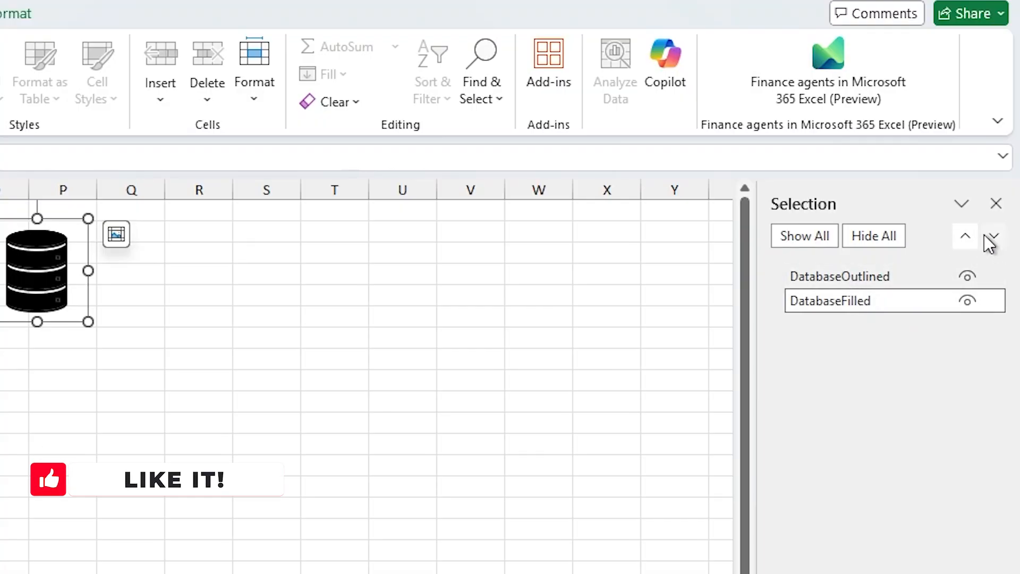
# Select the DatabaseOutlined graphic and set its fill colour to Orange, Accent 2.
pyautogui.click(890, 279)
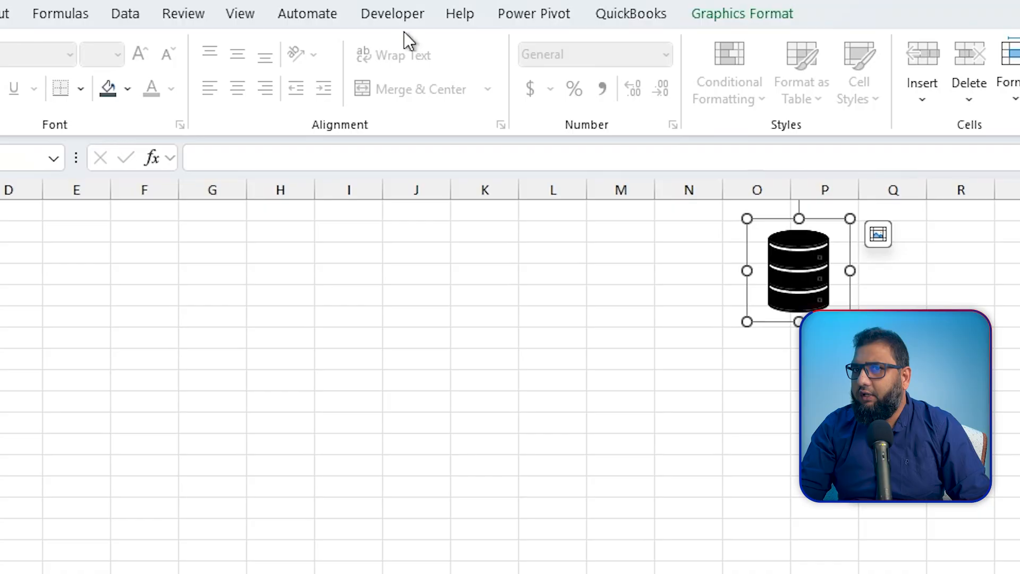
pyautogui.click(129, 91)
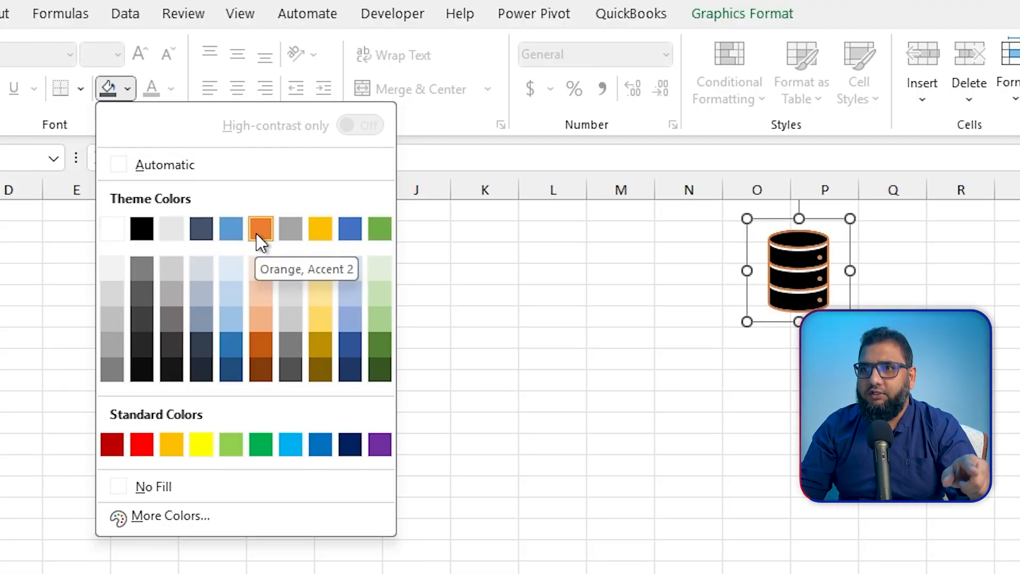
pyautogui.click(256, 234)
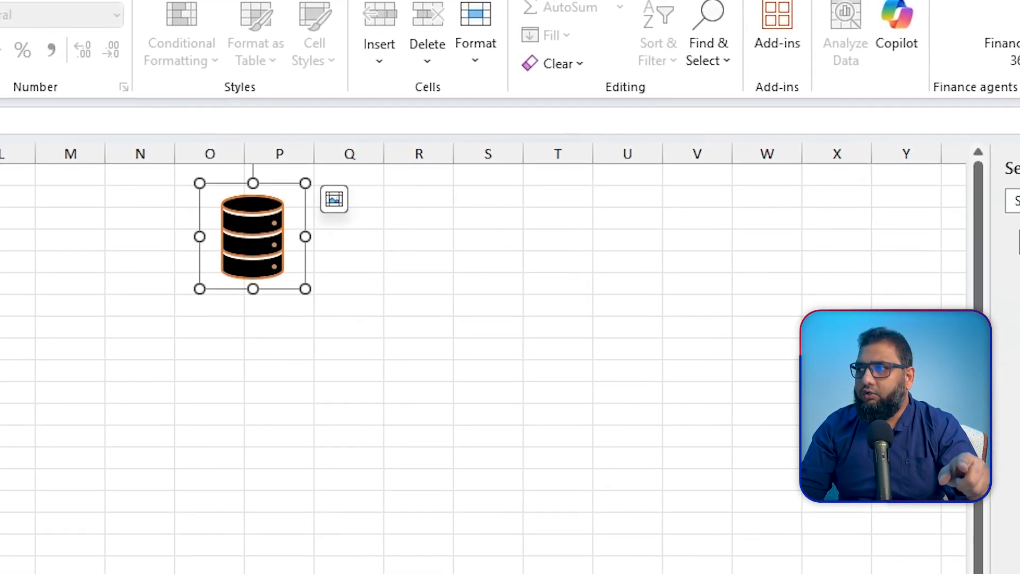
# Select the DatabaseFilled graphic and set its fill colour to Orange, Accent 2, Lighter 40%.
pyautogui.click(898, 269)
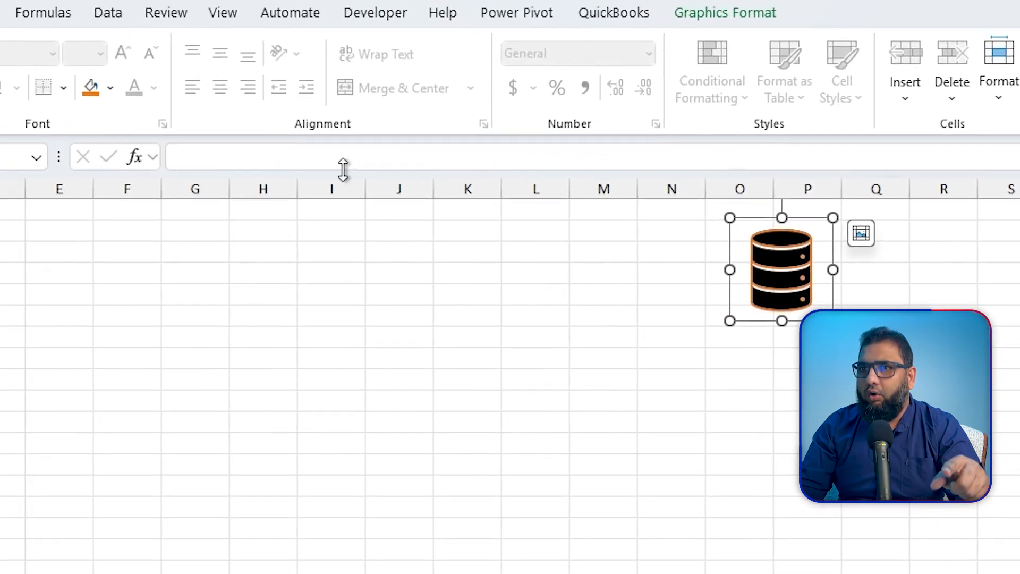
pyautogui.click(128, 89)
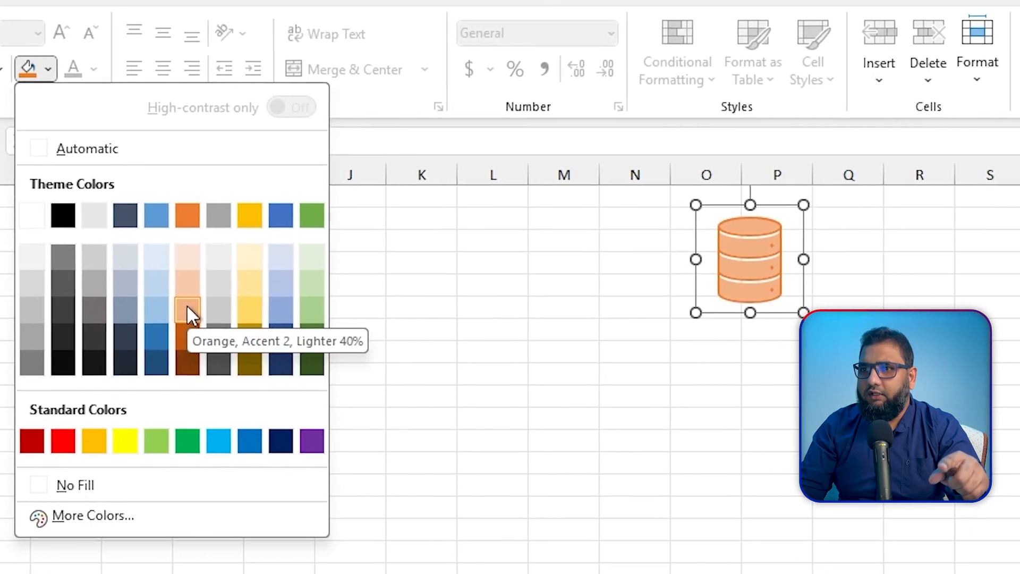
pyautogui.click(257, 317)
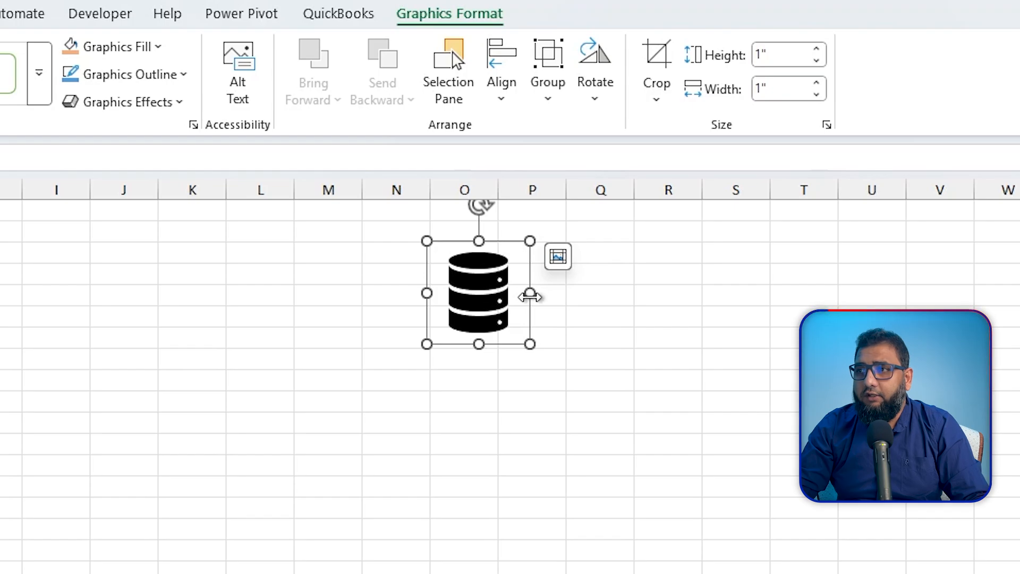
# Stretch the black database icon horizontally to about 2.09" wide, and undo the resize.
pyautogui.moveTo(530, 293); pyautogui.dragTo(642, 293)
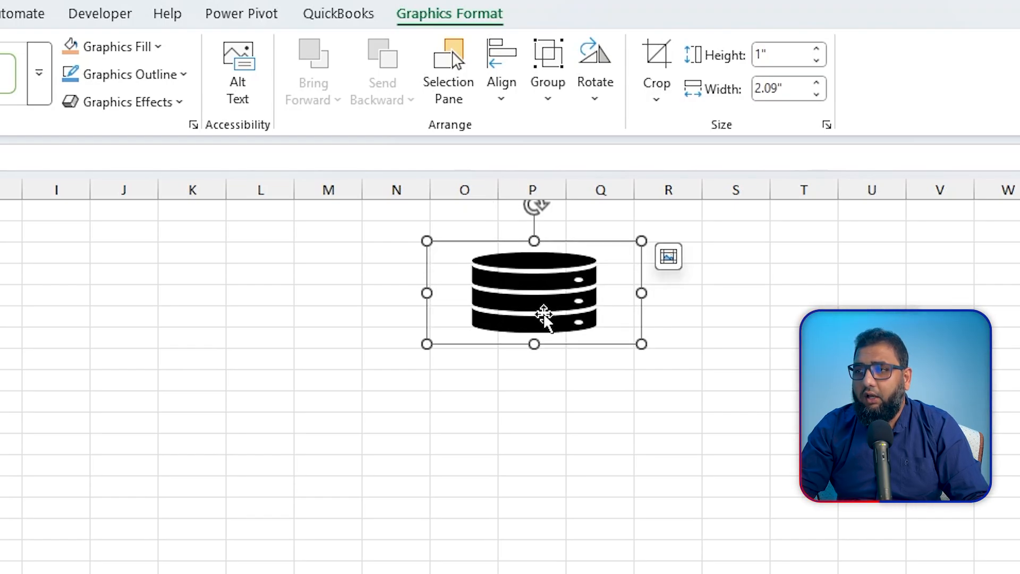
pyautogui.hotkey('ctrl', 'z')
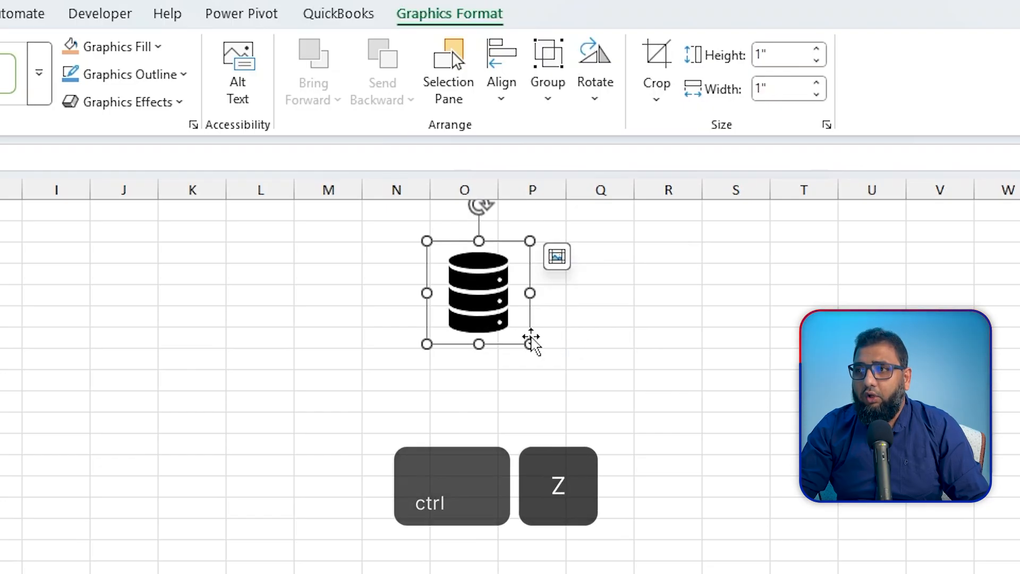
# Enlarge the black database icon from its lower-right corner while keeping its proportions.
pyautogui.press('shift')
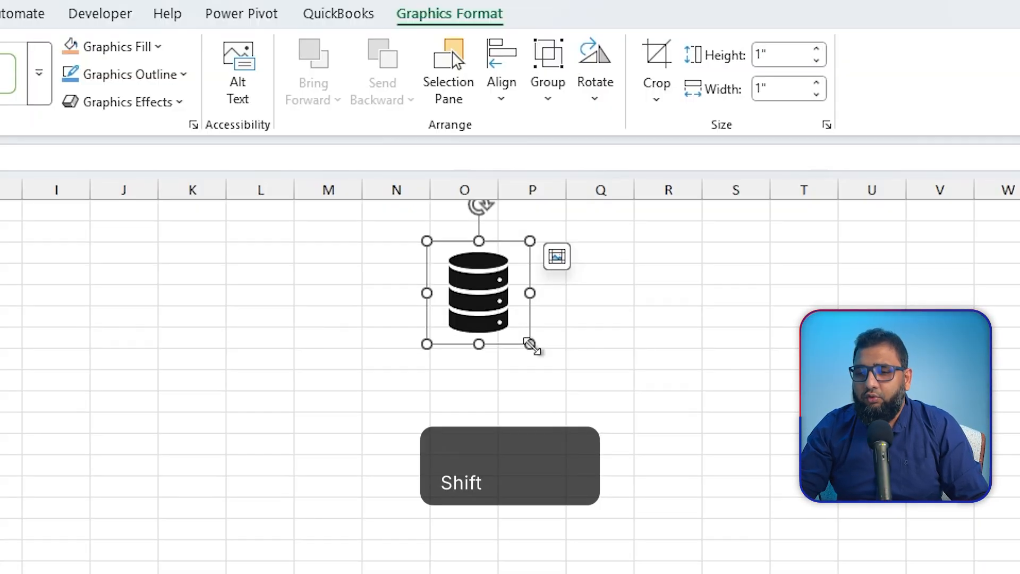
pyautogui.moveTo(530, 345); pyautogui.dragTo(603, 436)
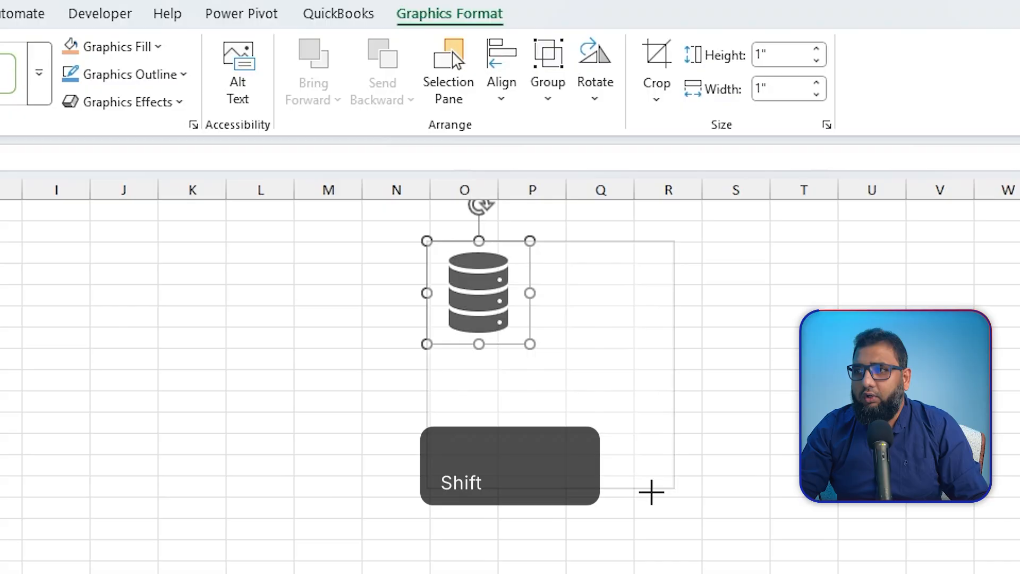
pyautogui.moveTo(651, 492); pyautogui.dragTo(679, 531)
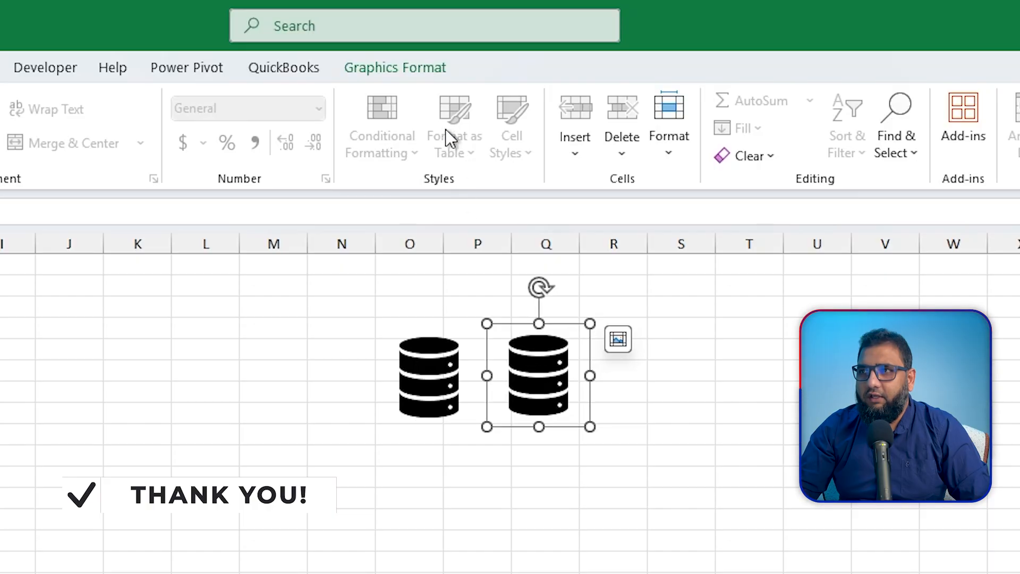
# Select the picture version of the database icon in column O and inspect its formatting and fill colour options.
pyautogui.click(429, 70)
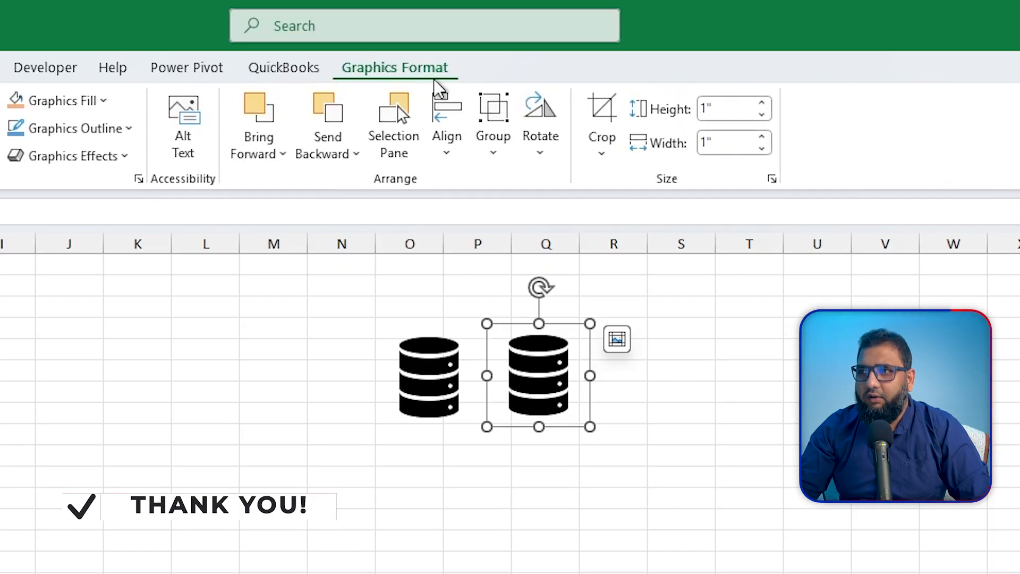
pyautogui.click(439, 396)
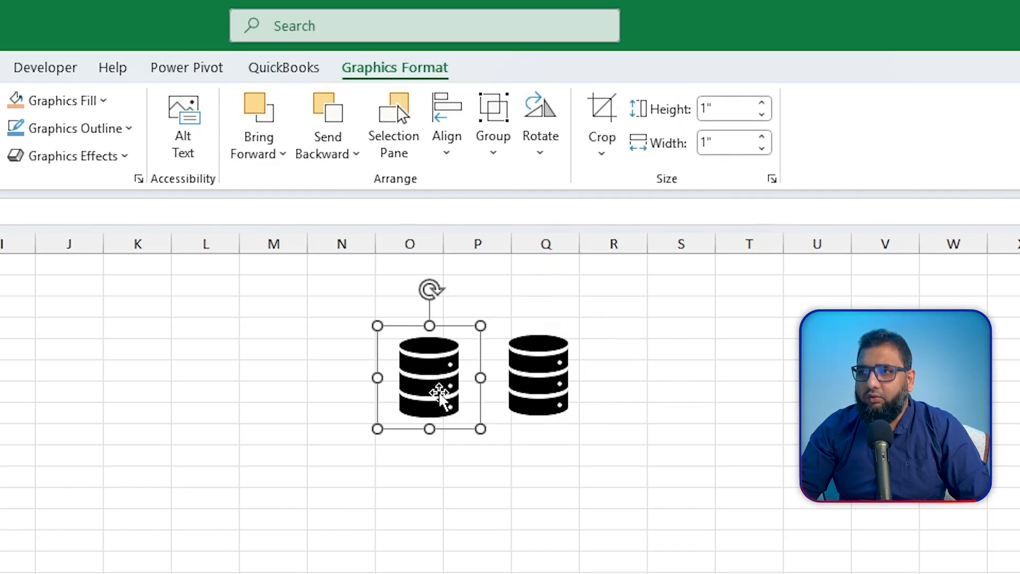
pyautogui.click(423, 79)
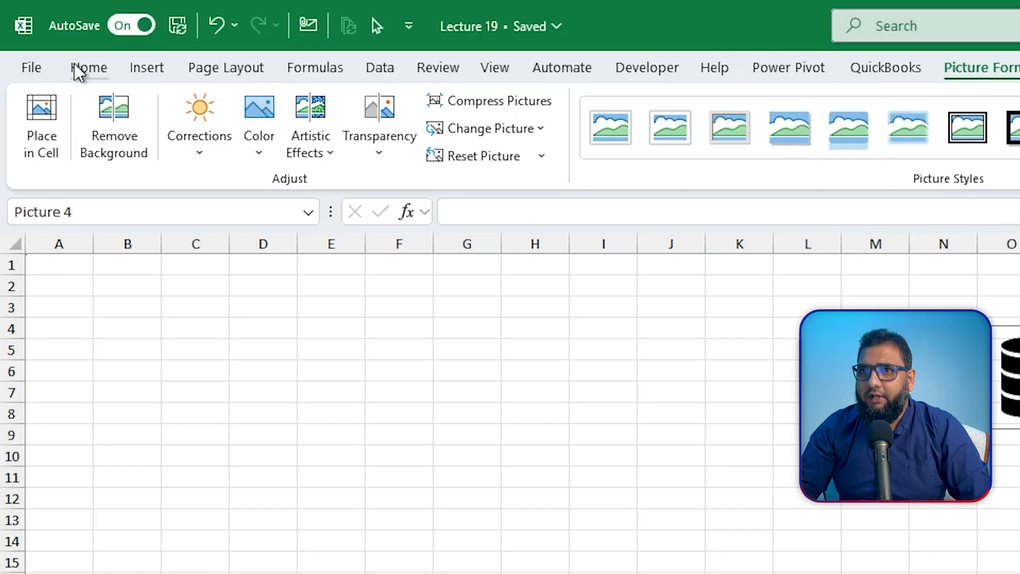
pyautogui.click(79, 72)
pyautogui.click(381, 142)
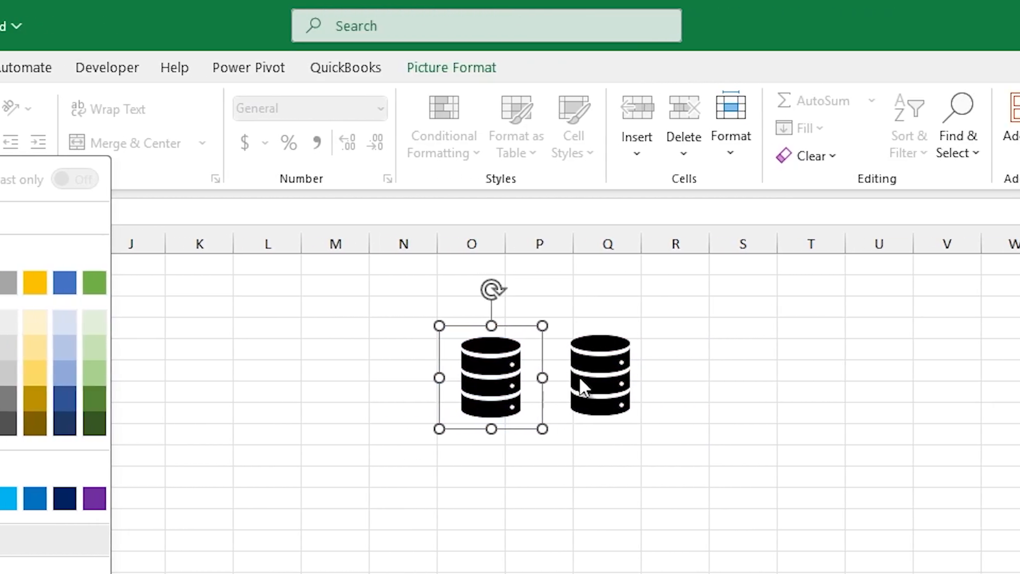
# Select the database graphic in column Q and preview theme fill colours on it.
pyautogui.click(581, 385)
pyautogui.click(599, 376)
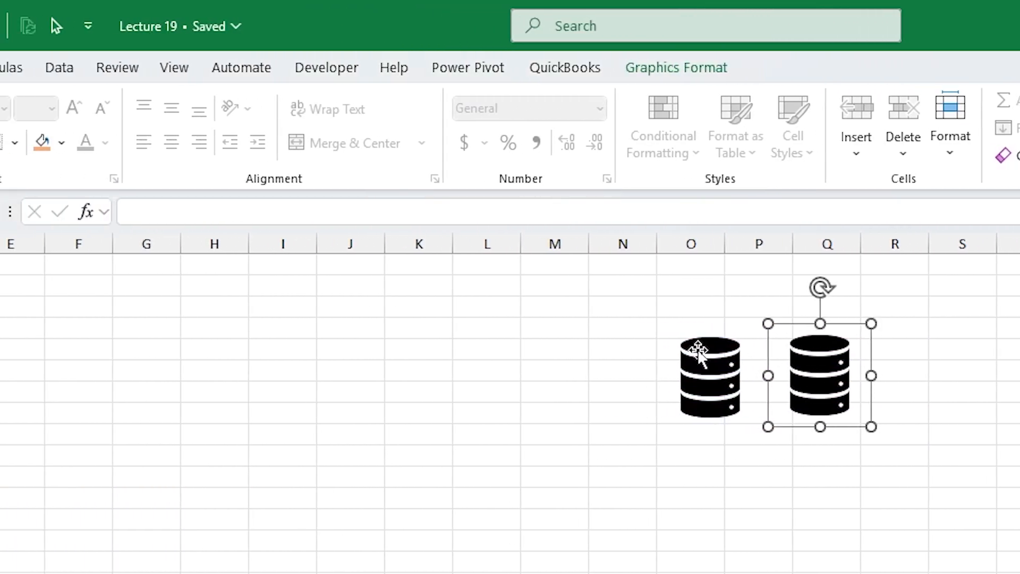
pyautogui.click(61, 142)
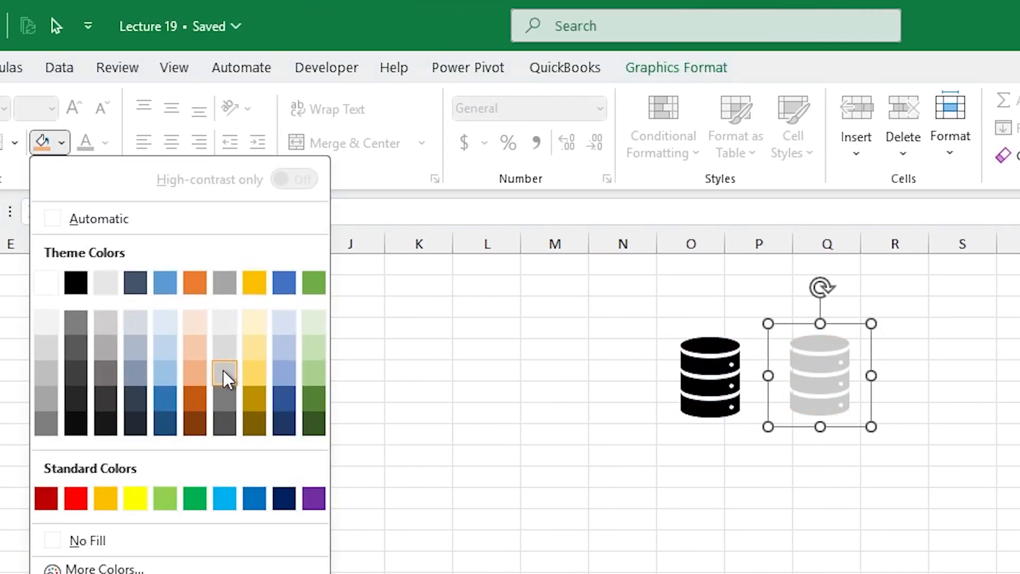
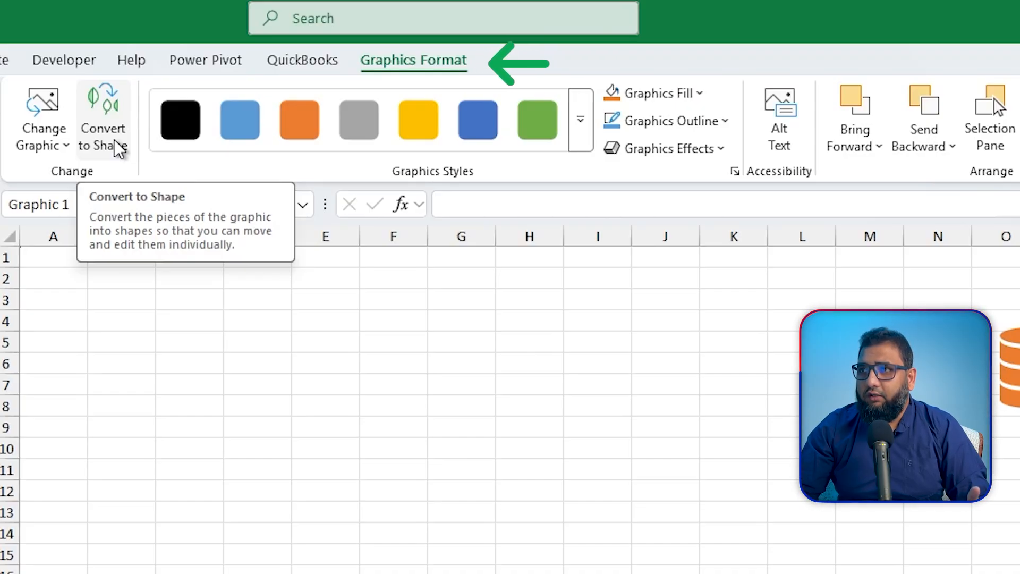
# Convert the black database graphic in column Q to a shape and show its shape formatting options.
pyautogui.click(118, 148)
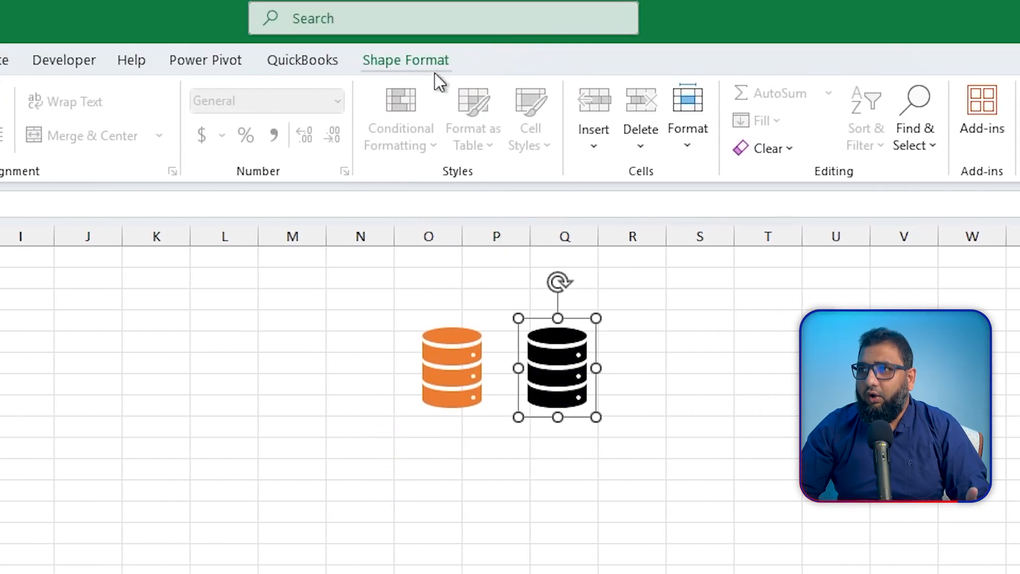
pyautogui.click(435, 69)
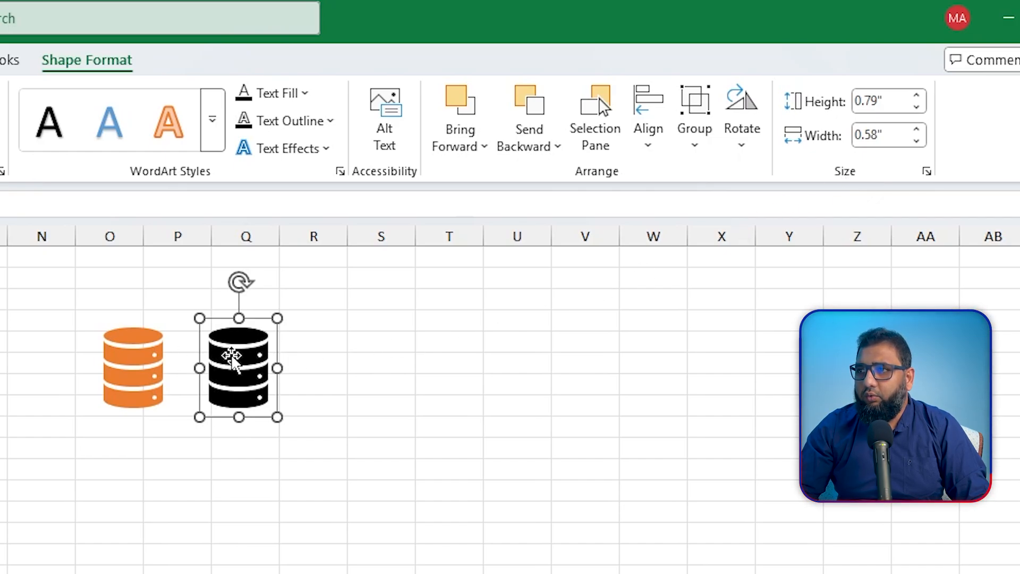
# Examine the converted database shape by selecting the whole group and its top disc individually.
pyautogui.click(311, 360)
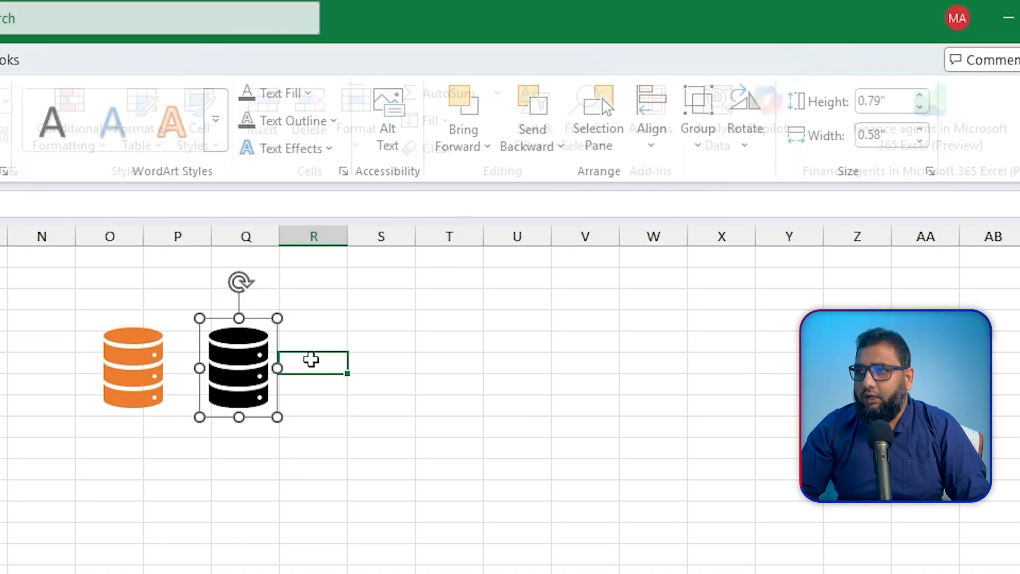
pyautogui.click(240, 357)
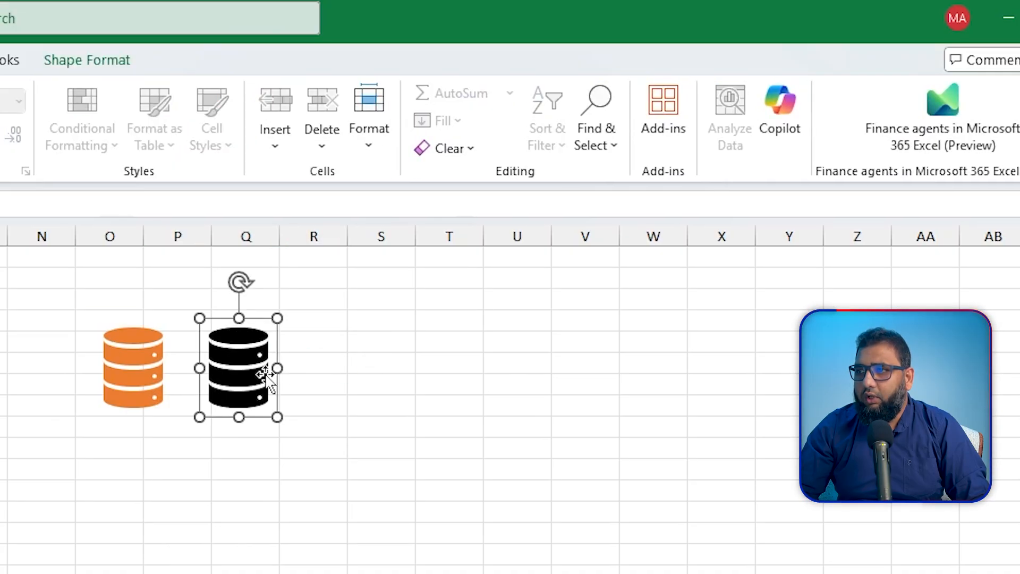
pyautogui.click(236, 339)
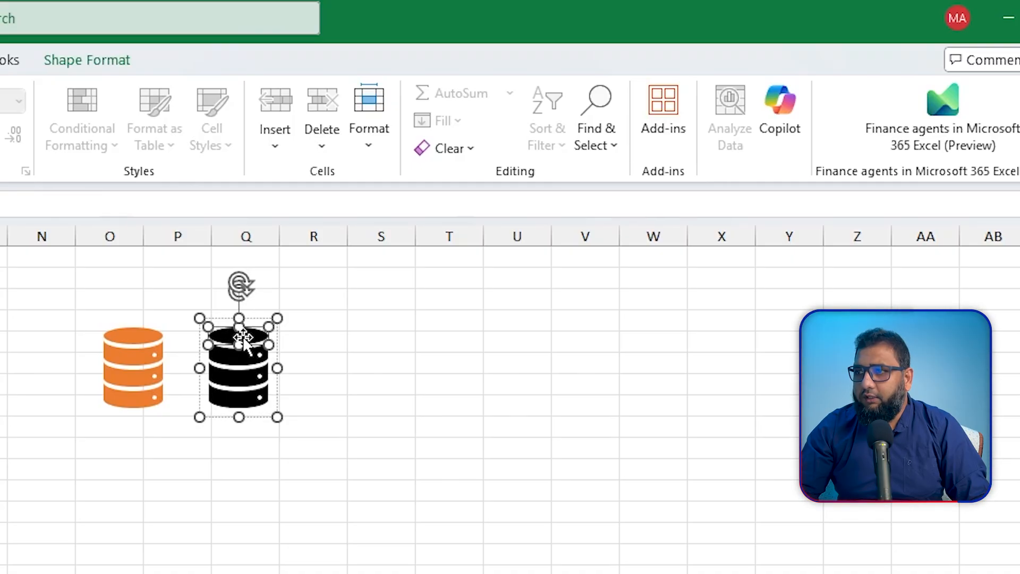
pyautogui.click(274, 357)
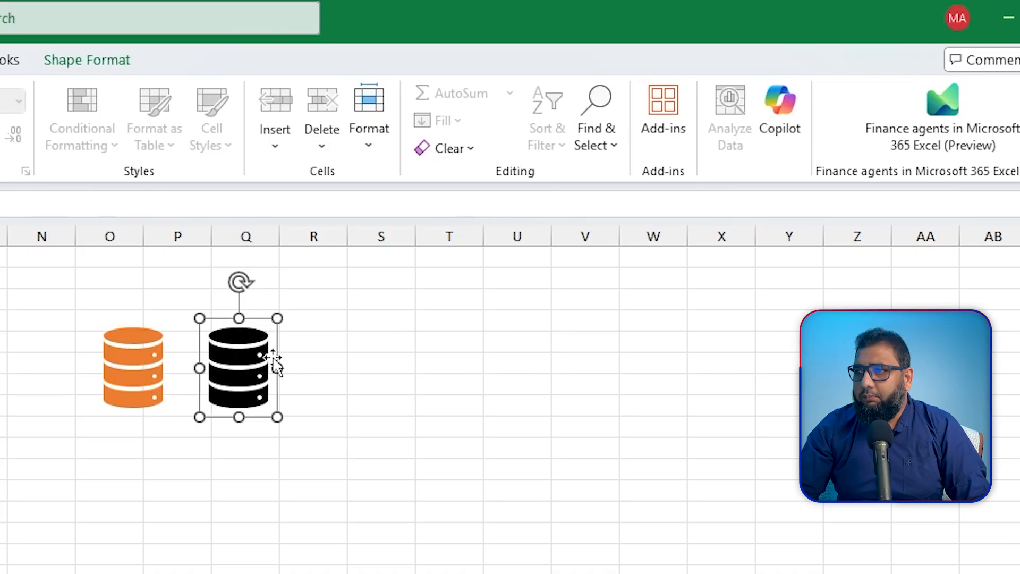
# Ungroup the converted black database shape into its separate pieces.
pyautogui.rightClick(273, 360)
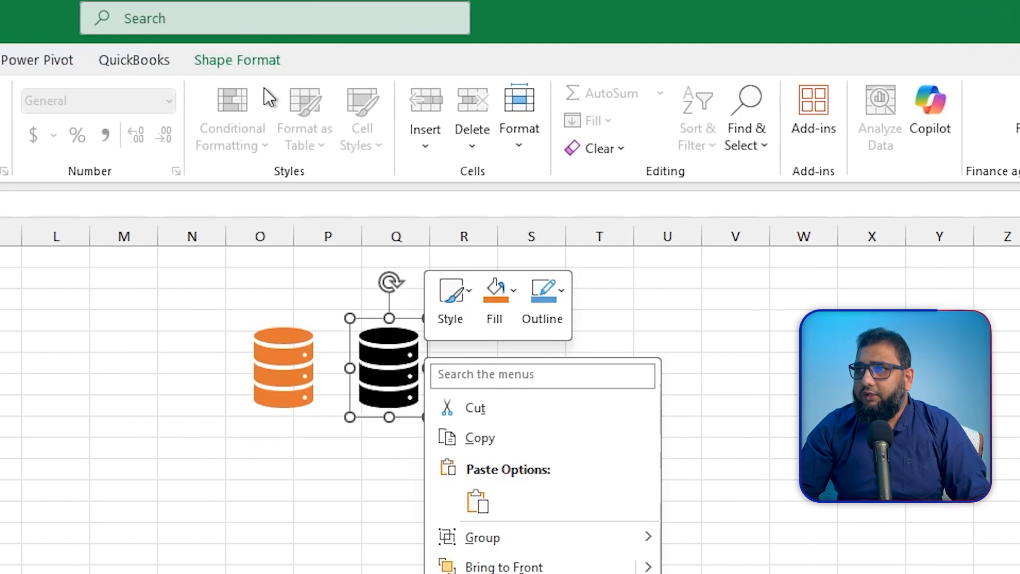
pyautogui.click(445, 68)
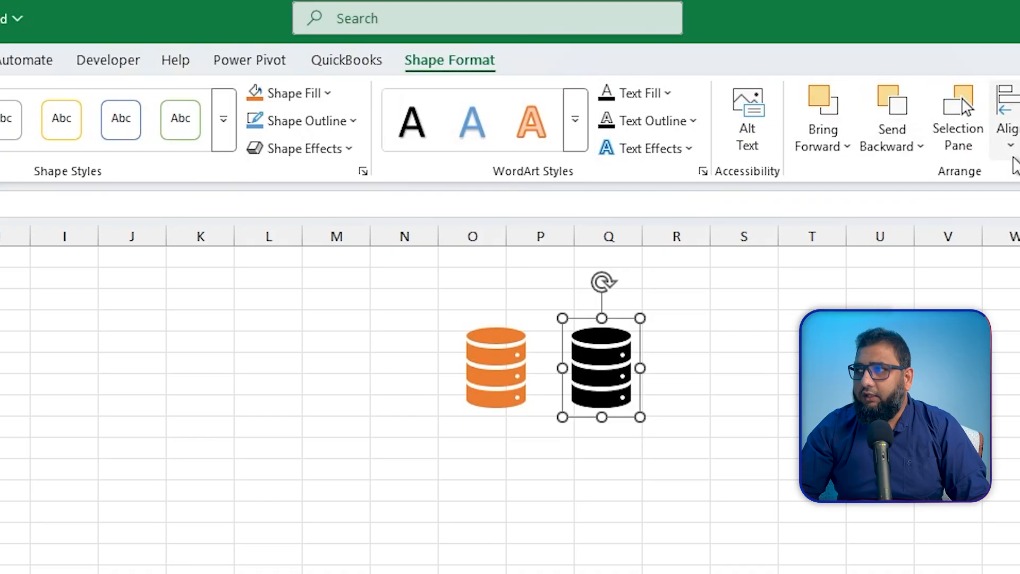
pyautogui.rightClick(442, 329)
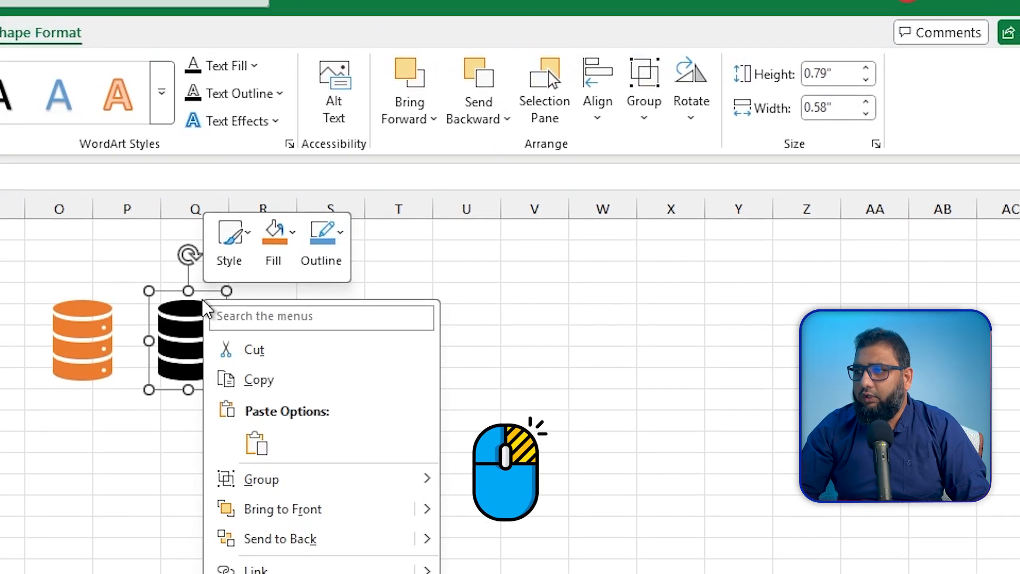
pyautogui.moveTo(358, 339)
pyautogui.click(580, 389)
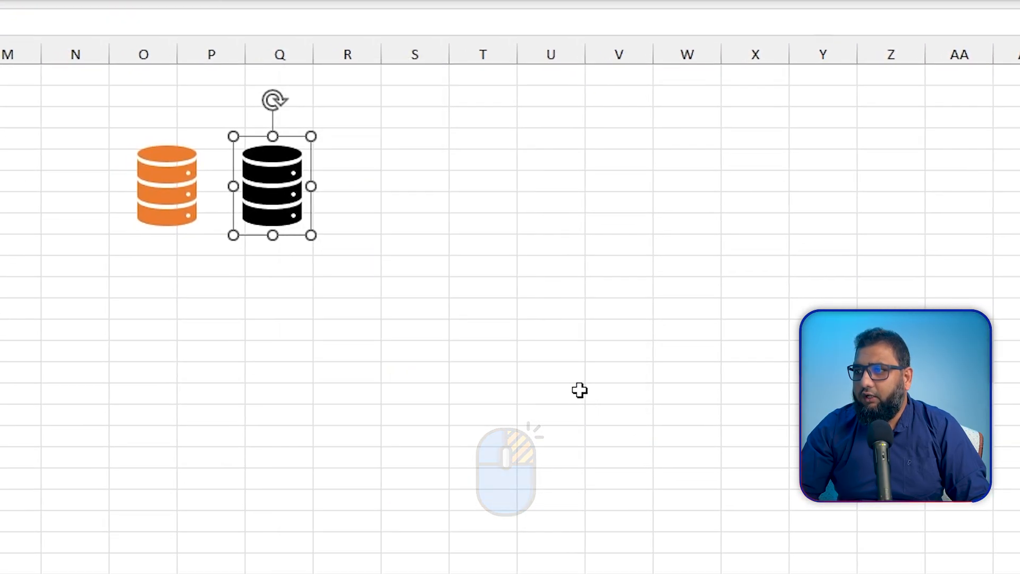
# Deselect the ungrouped pieces and select each disc of the black database individually to check their separation.
pyautogui.click(360, 218)
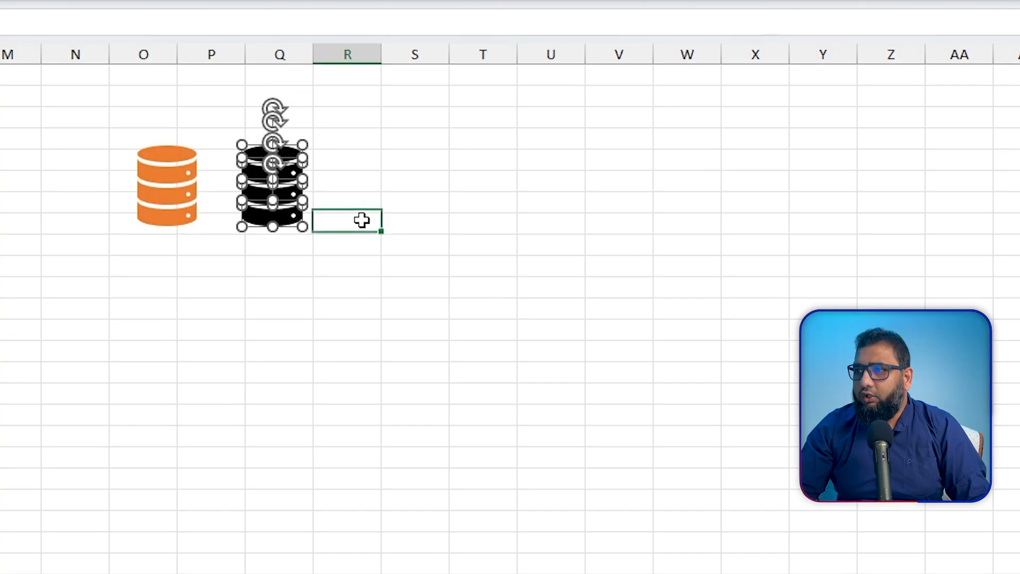
pyautogui.click(295, 156)
pyautogui.click(289, 174)
pyautogui.click(288, 196)
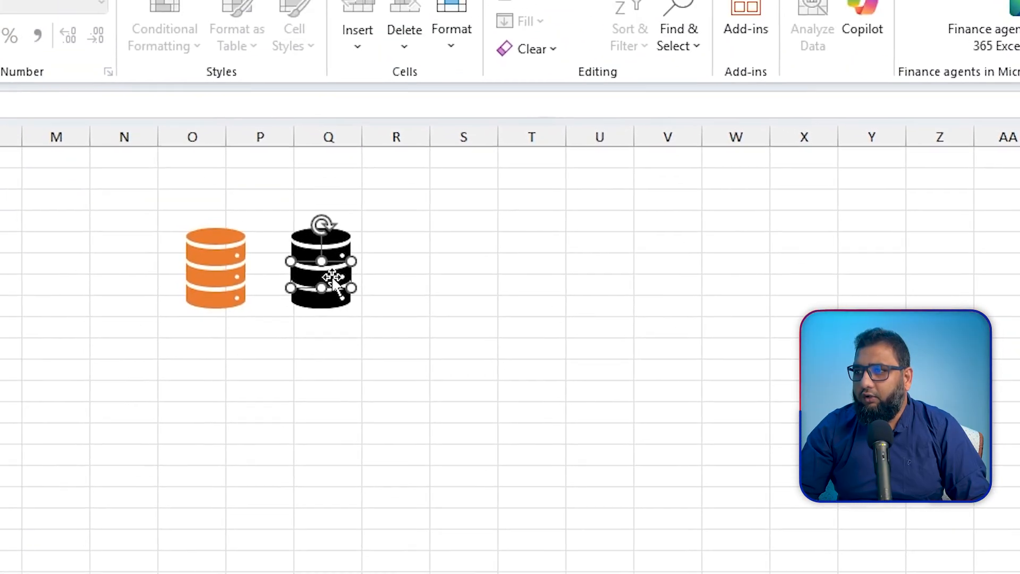
pyautogui.click(289, 218)
# Select only the top disc of the black database and fill it with orange.
pyautogui.click(391, 340)
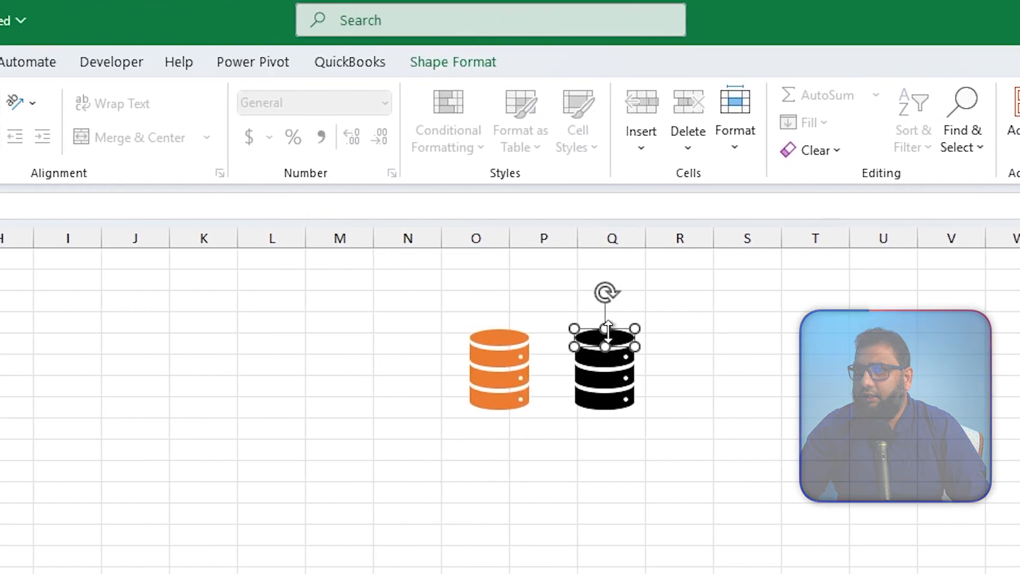
pyautogui.click(98, 135)
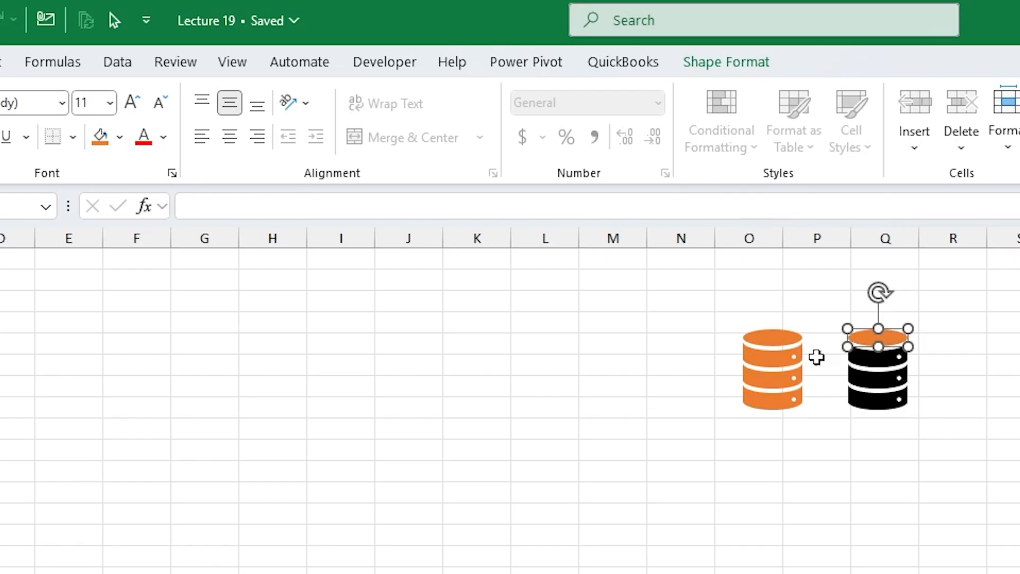
# Fill the second and third discs of the partly black database with the lighter orange theme shade.
pyautogui.click(886, 365)
pyautogui.click(120, 137)
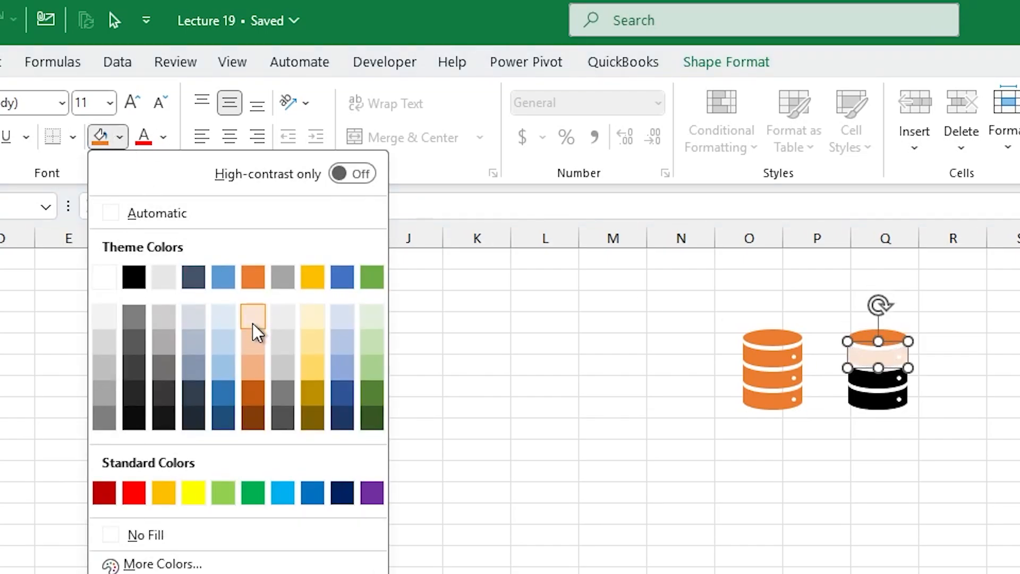
pyautogui.click(255, 382)
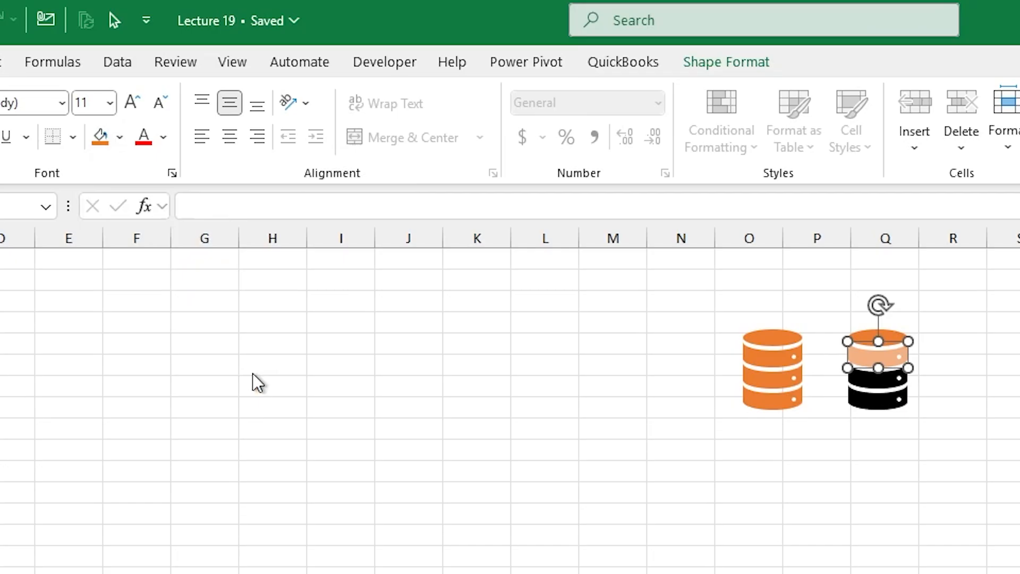
pyautogui.click(878, 384)
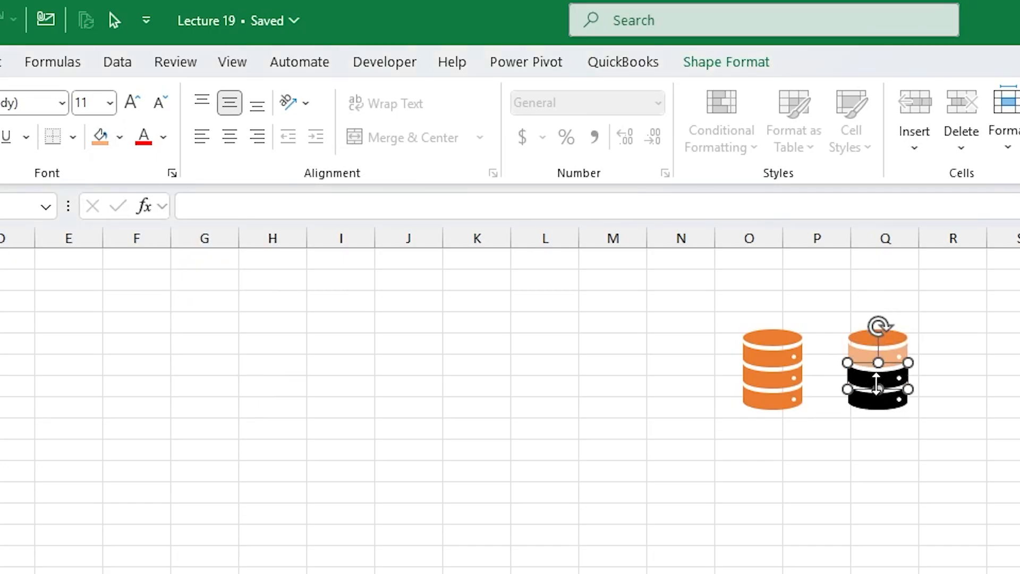
pyautogui.click(101, 137)
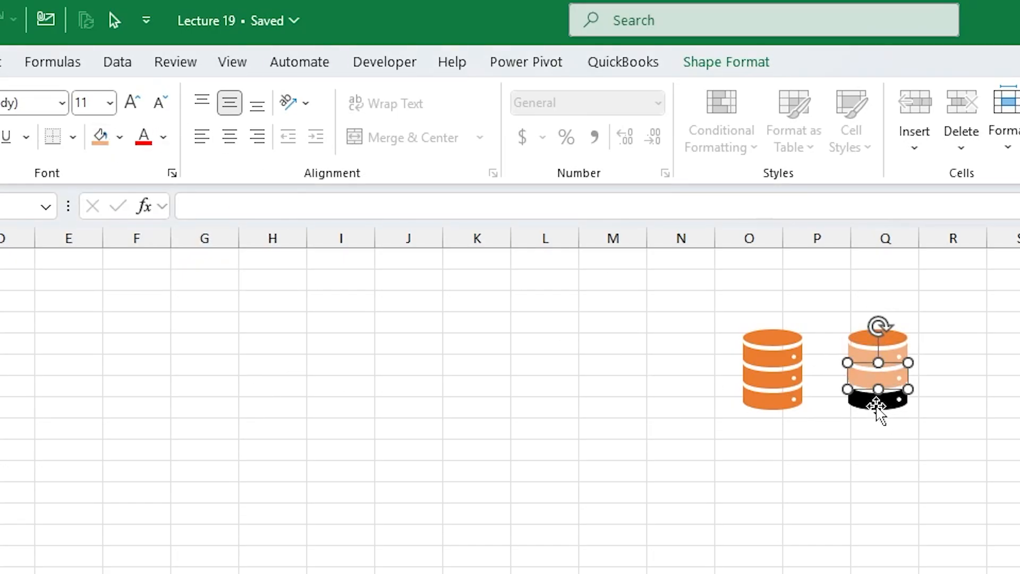
# Fill the bottom disc of the same database with the theme orange and deselect it.
pyautogui.click(877, 406)
pyautogui.click(120, 137)
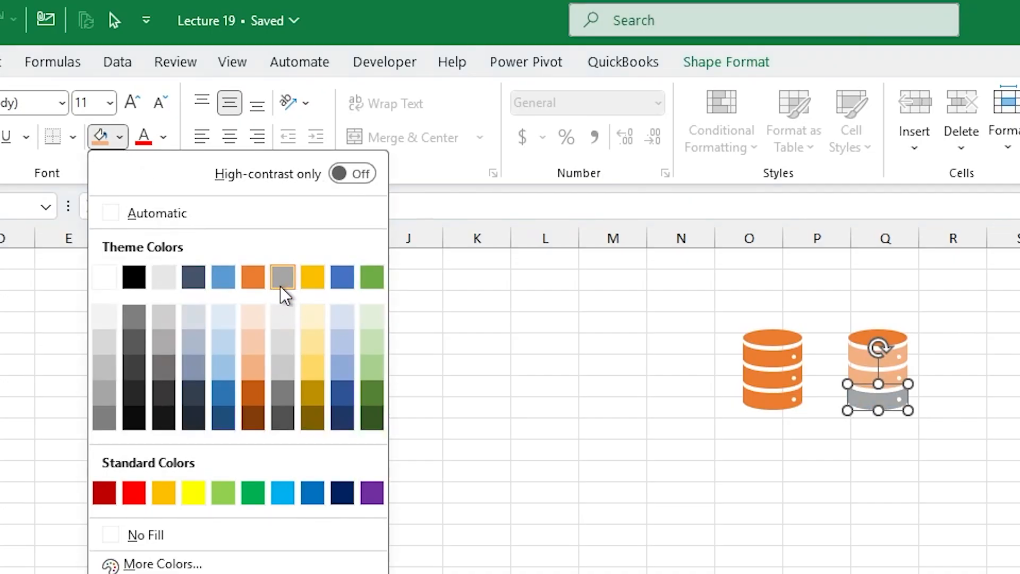
pyautogui.click(258, 277)
pyautogui.click(951, 428)
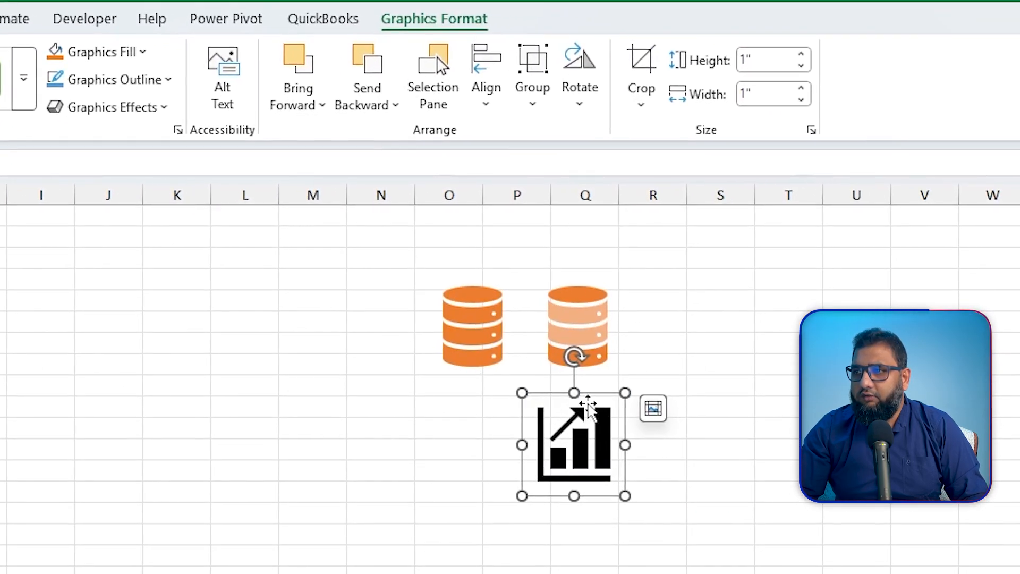
# Convert the black growth-chart graphic into separate ungrouped shapes and select its bars individually to check them.
pyautogui.rightClick(589, 404)
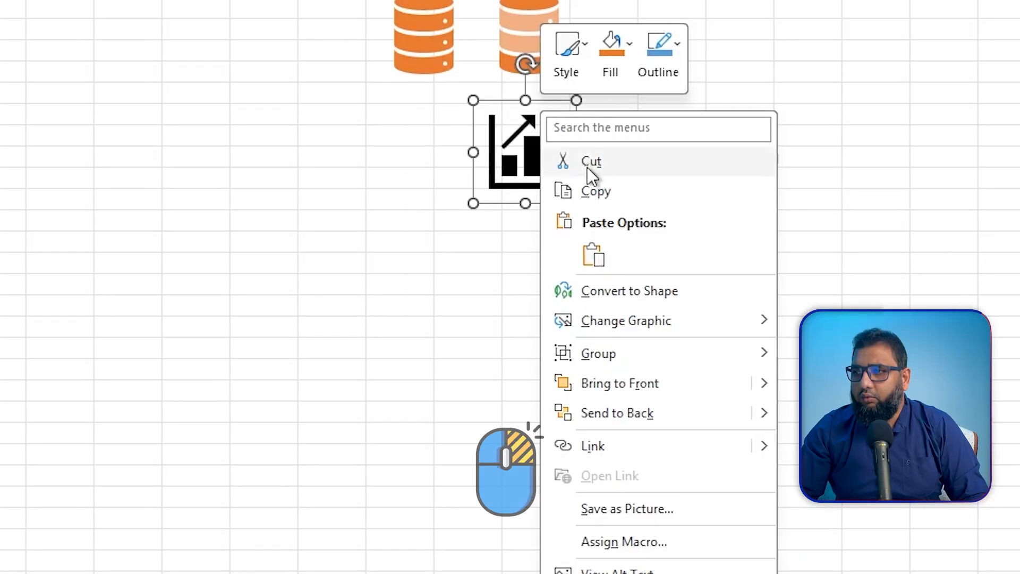
pyautogui.click(680, 291)
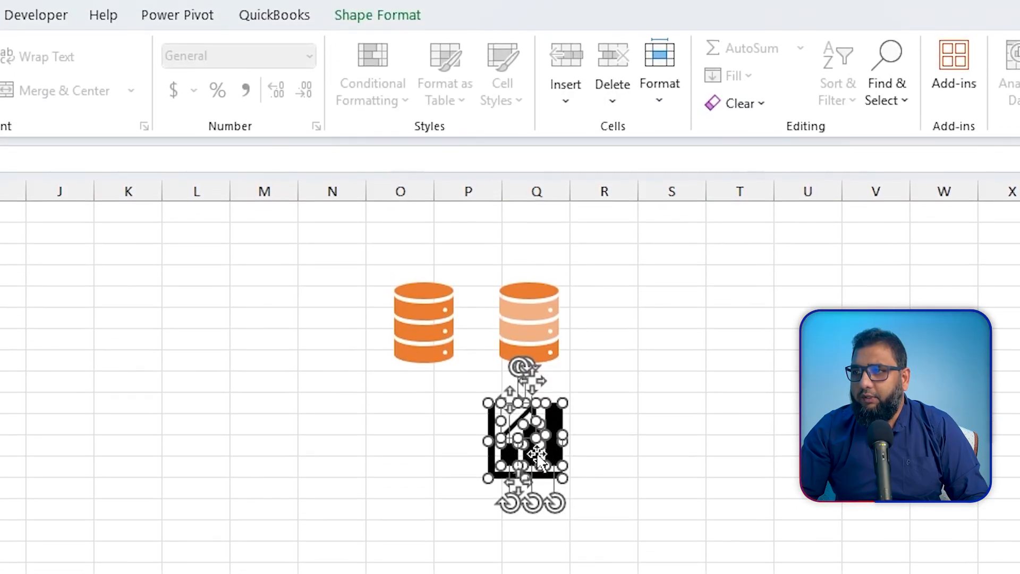
pyautogui.click(608, 440)
pyautogui.click(552, 441)
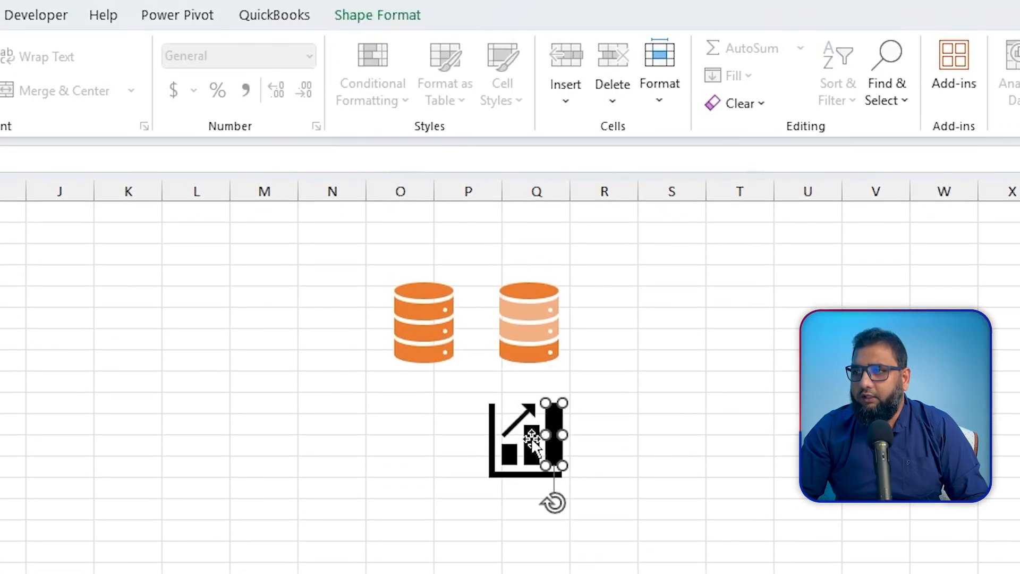
pyautogui.click(531, 441)
pyautogui.click(510, 451)
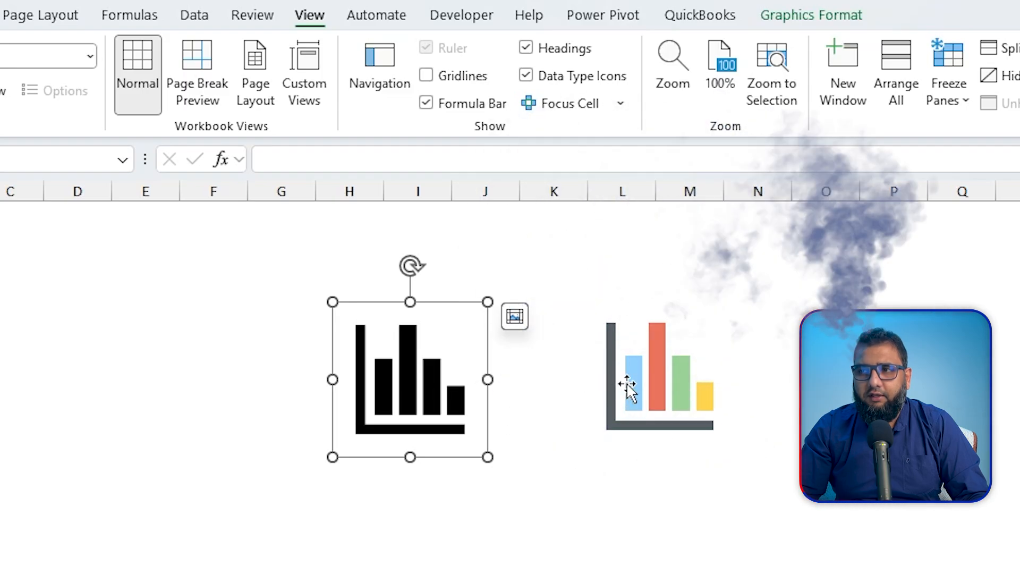
# Duplicate the black bar chart icon and place the copy directly below the coloured bar chart.
pyautogui.click(651, 409)
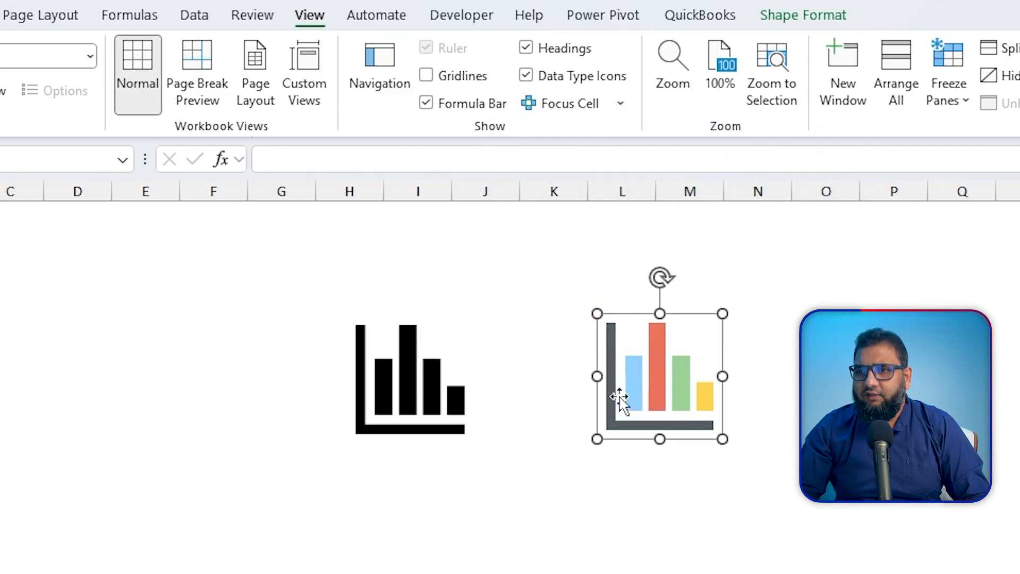
pyautogui.click(406, 376)
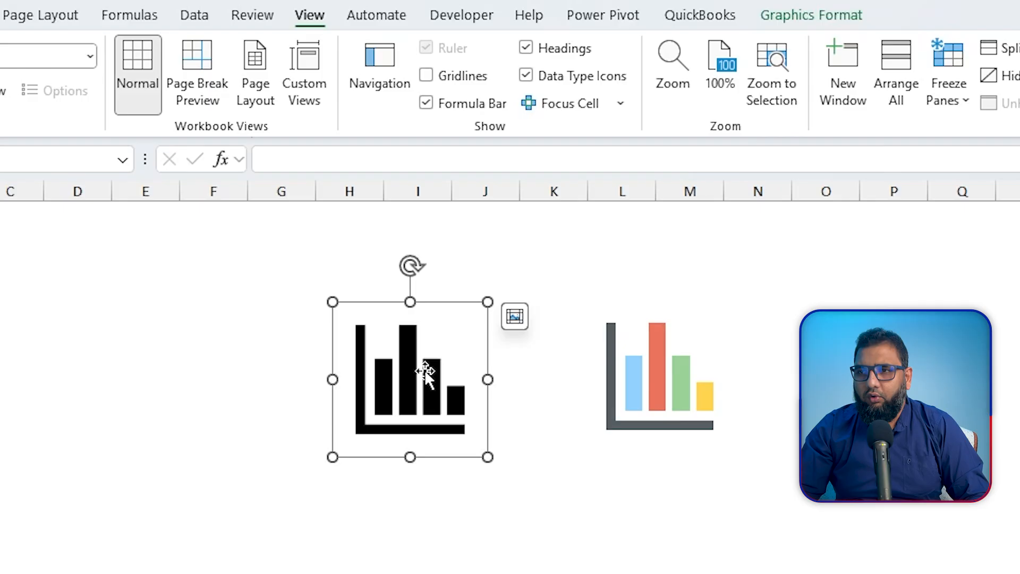
pyautogui.hotkey('ctrl', 'c')
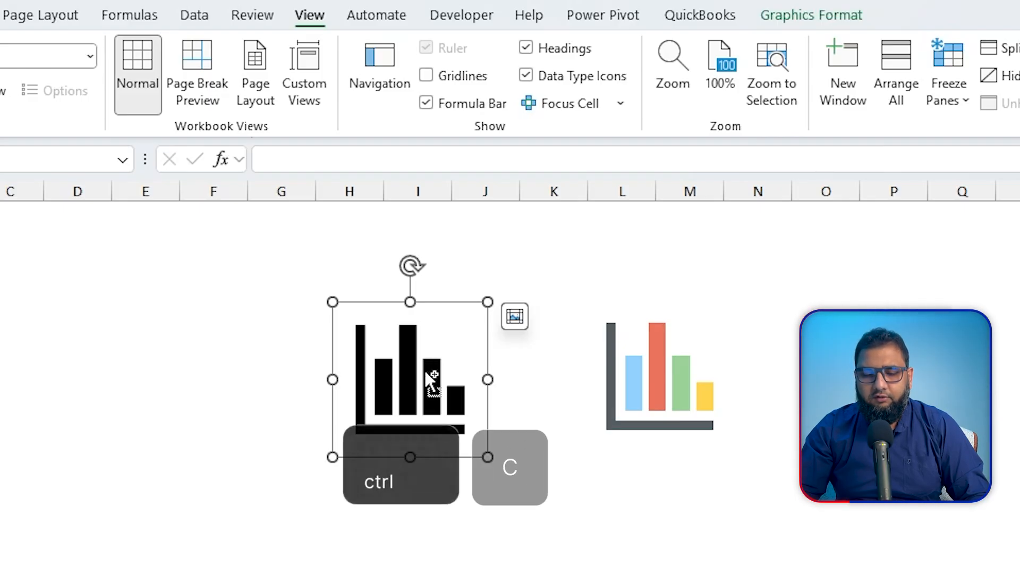
pyautogui.hotkey('ctrl', 'v')
pyautogui.moveTo(422, 395); pyautogui.dragTo(642, 505)
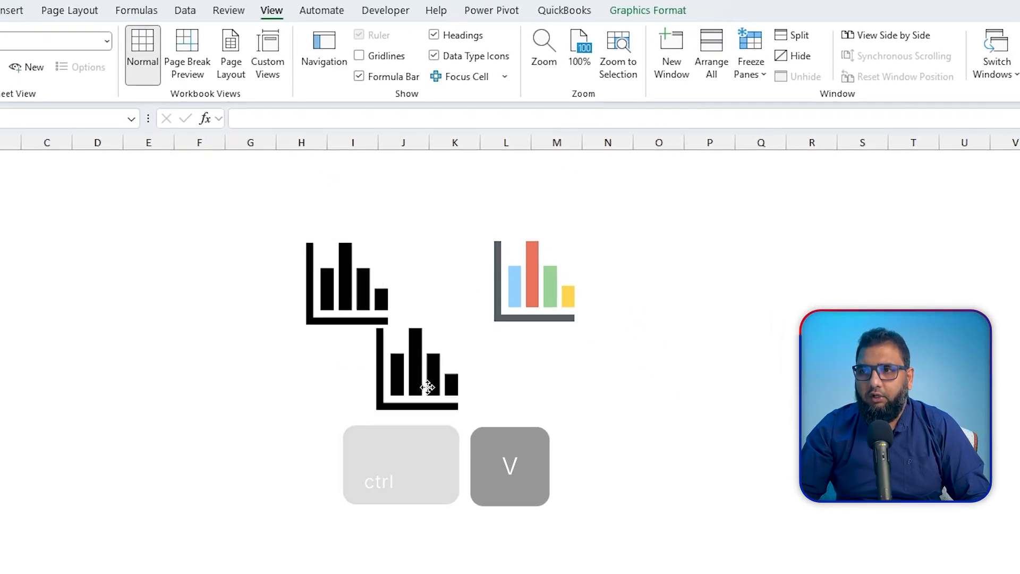
pyautogui.moveTo(548, 408); pyautogui.dragTo(537, 414)
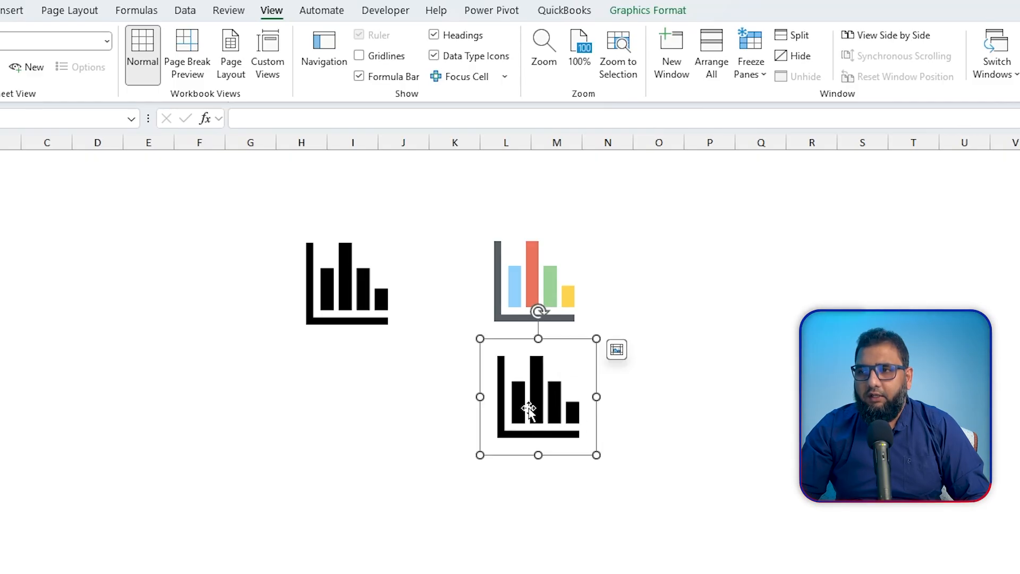
# Convert the copied bar chart icon into separate ungrouped shapes and deselect the pieces.
pyautogui.rightClick(537, 404)
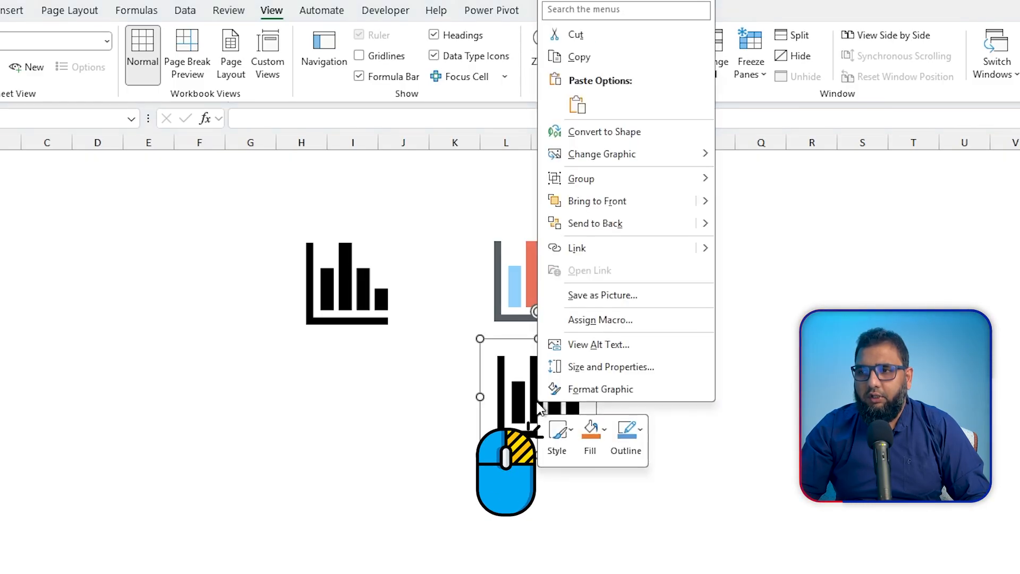
pyautogui.click(605, 133)
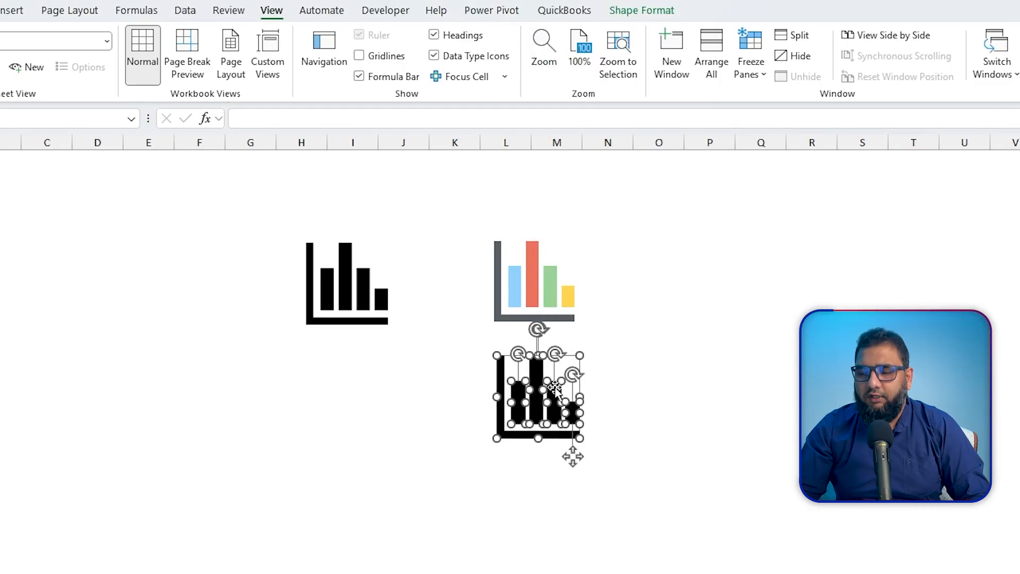
pyautogui.click(599, 382)
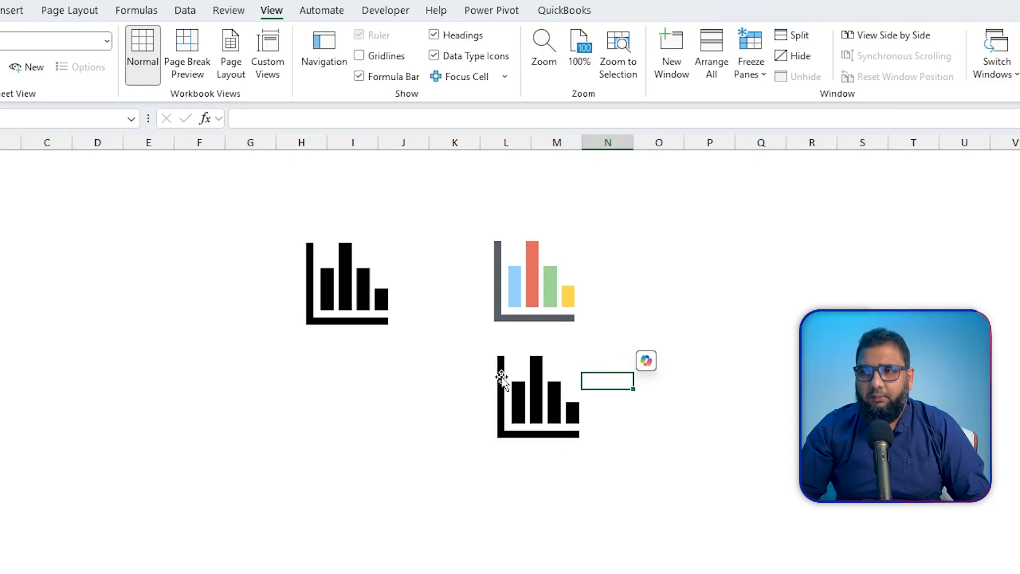
# Fill the L-shaped axis of the converted bar chart with the custom colour #575F64.
pyautogui.click(501, 378)
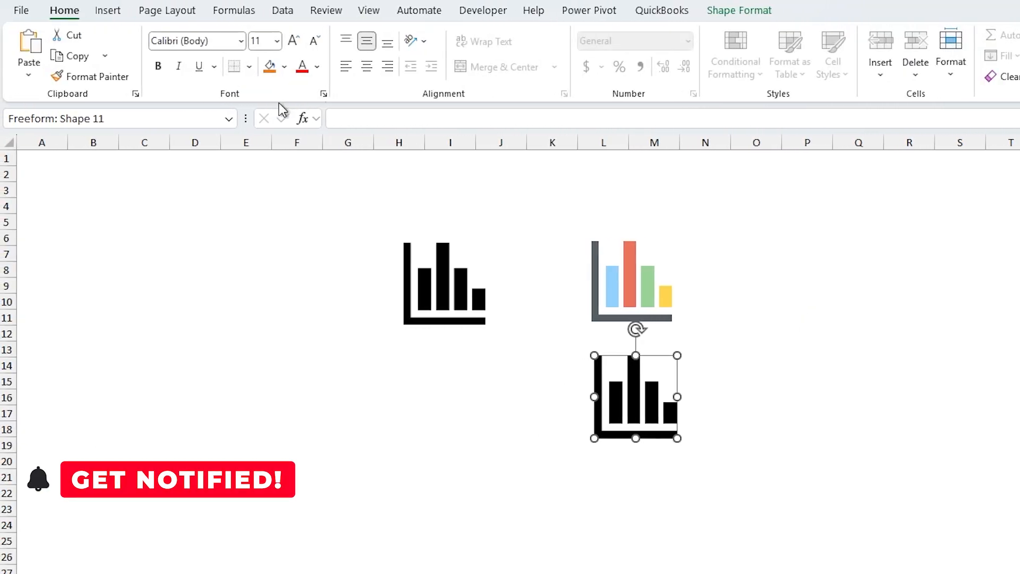
pyautogui.click(287, 70)
pyautogui.click(295, 439)
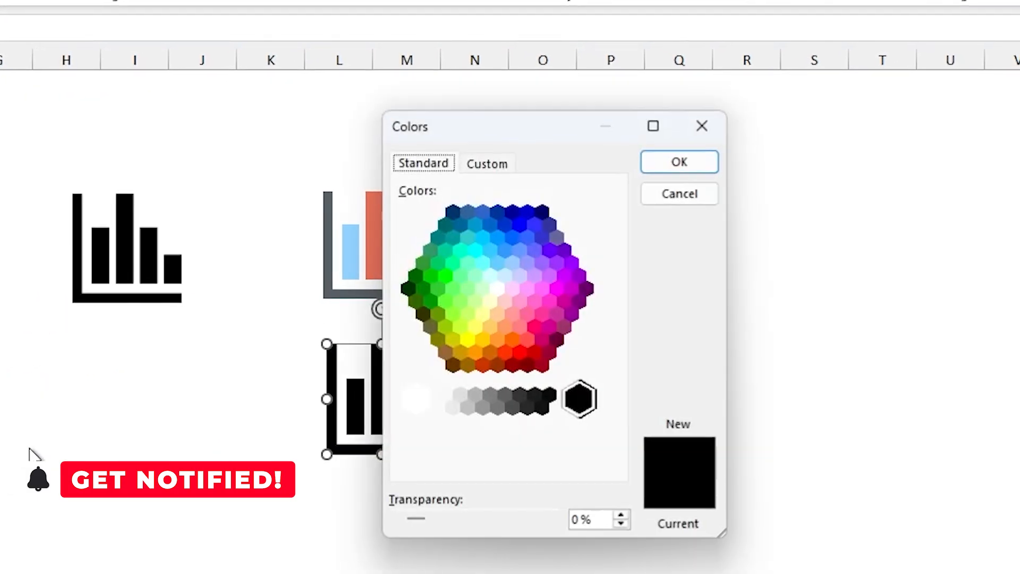
pyautogui.click(477, 166)
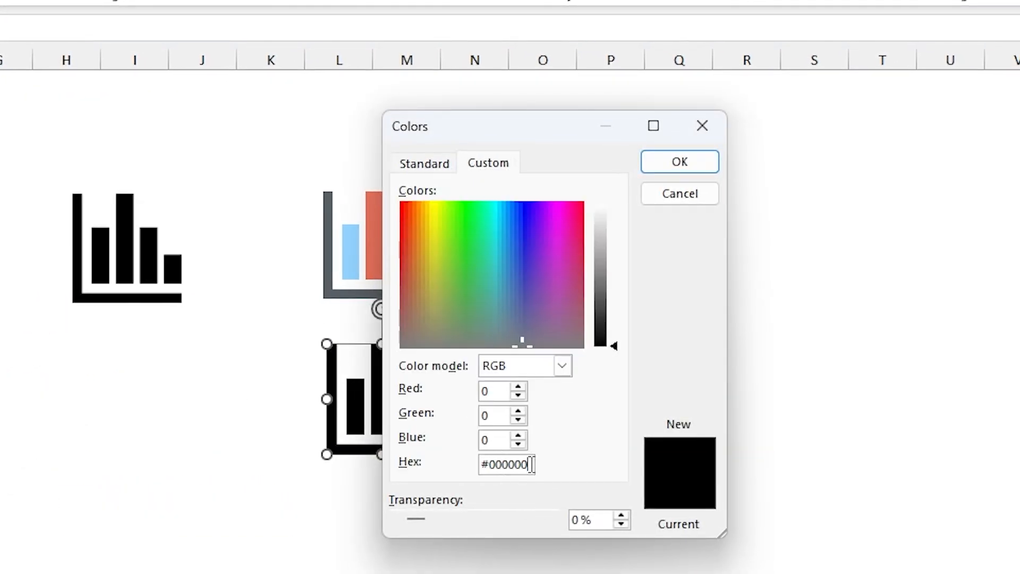
pyautogui.moveTo(531, 464); pyautogui.dragTo(410, 466)
pyautogui.write('#575f64')
pyautogui.click(679, 166)
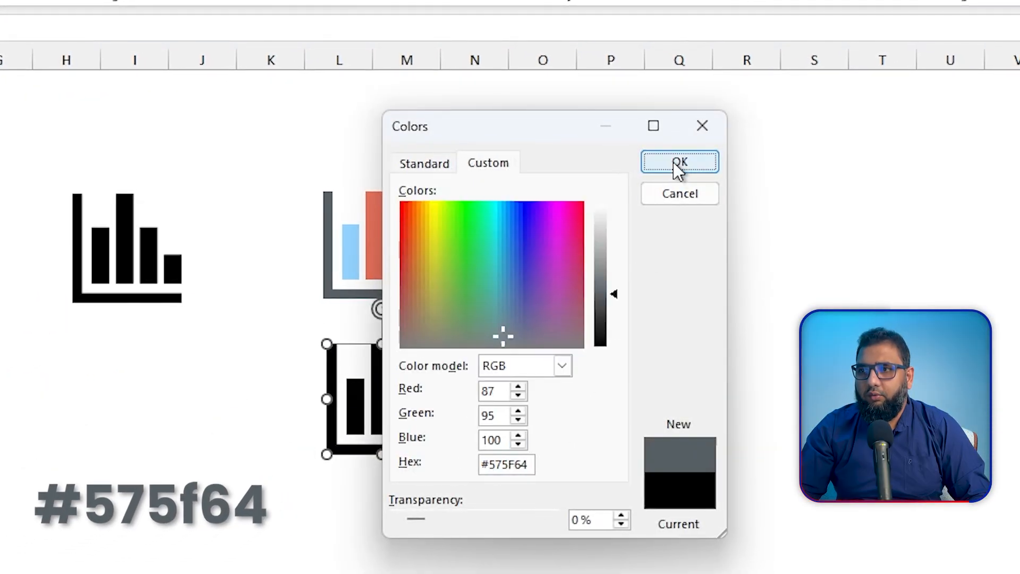
# Fill the first bar of the converted chart with the custom colour #92D2FE.
pyautogui.click(356, 398)
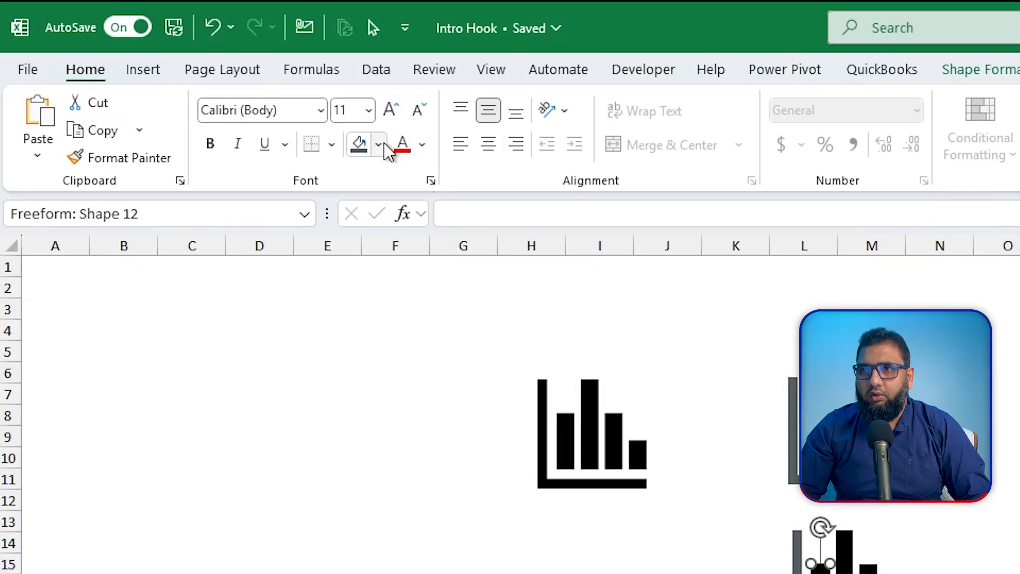
pyautogui.click(378, 147)
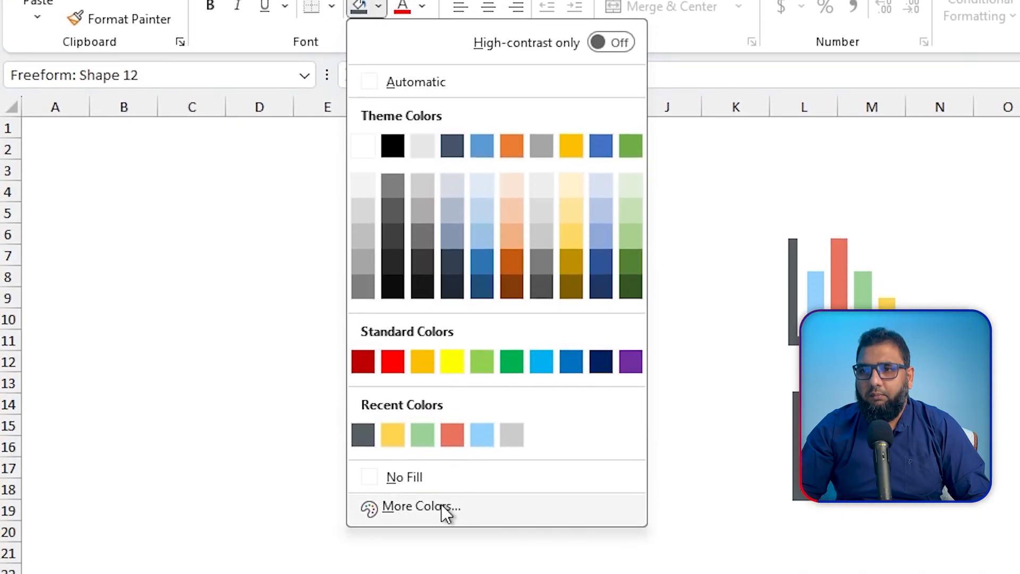
pyautogui.click(423, 542)
pyautogui.click(411, 134)
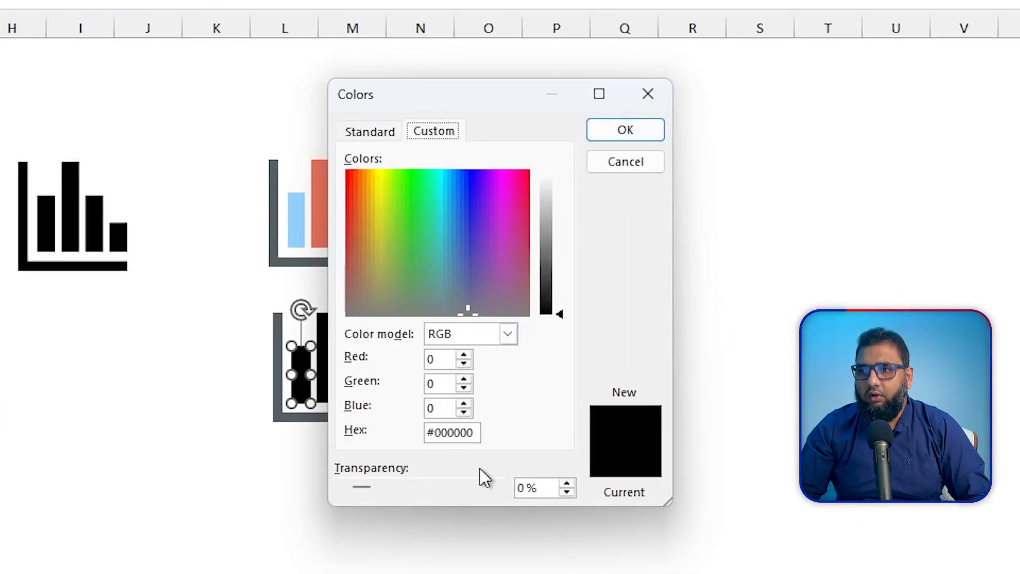
pyautogui.moveTo(480, 432); pyautogui.dragTo(401, 428)
pyautogui.hotkey('ctrl', 'v')
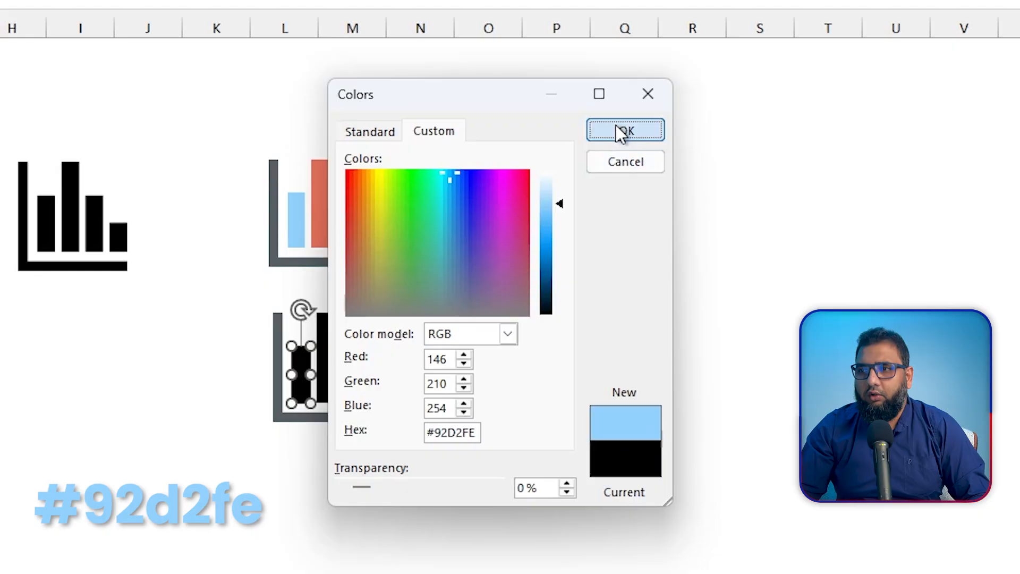
pyautogui.click(617, 125)
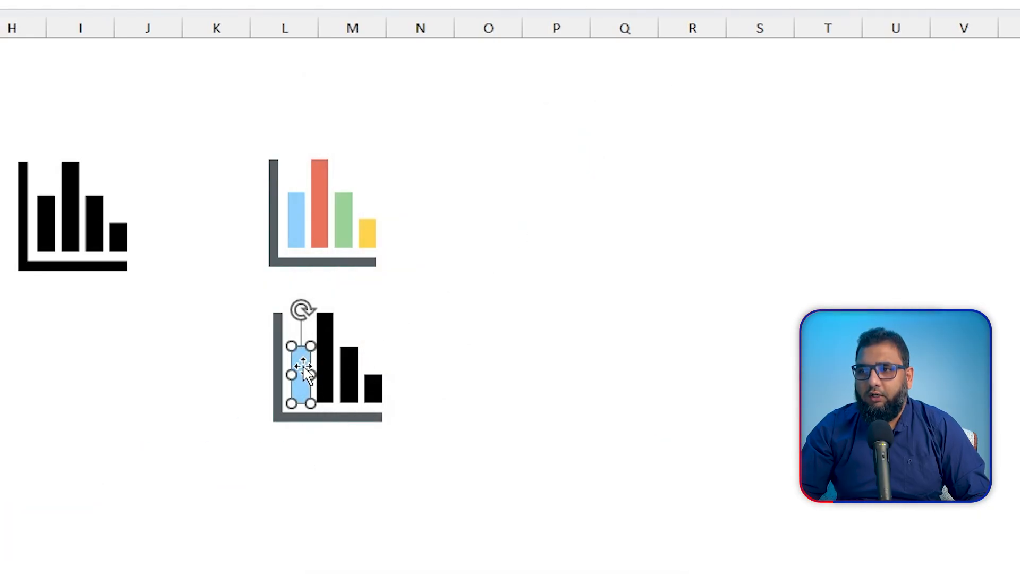
# Fill the tall second bar of the converted chart with the custom colour #EB745E.
pyautogui.click(328, 351)
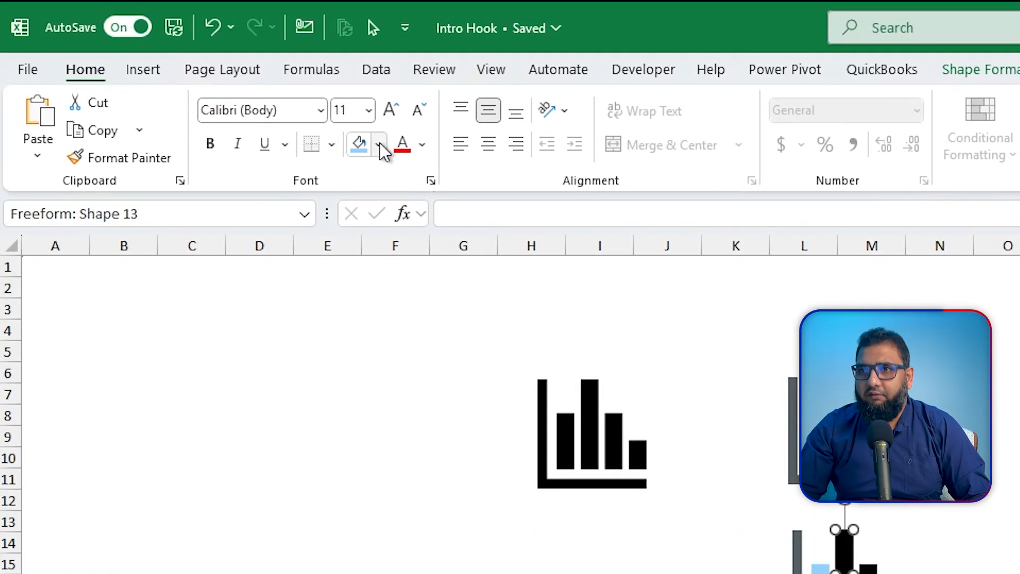
pyautogui.click(381, 148)
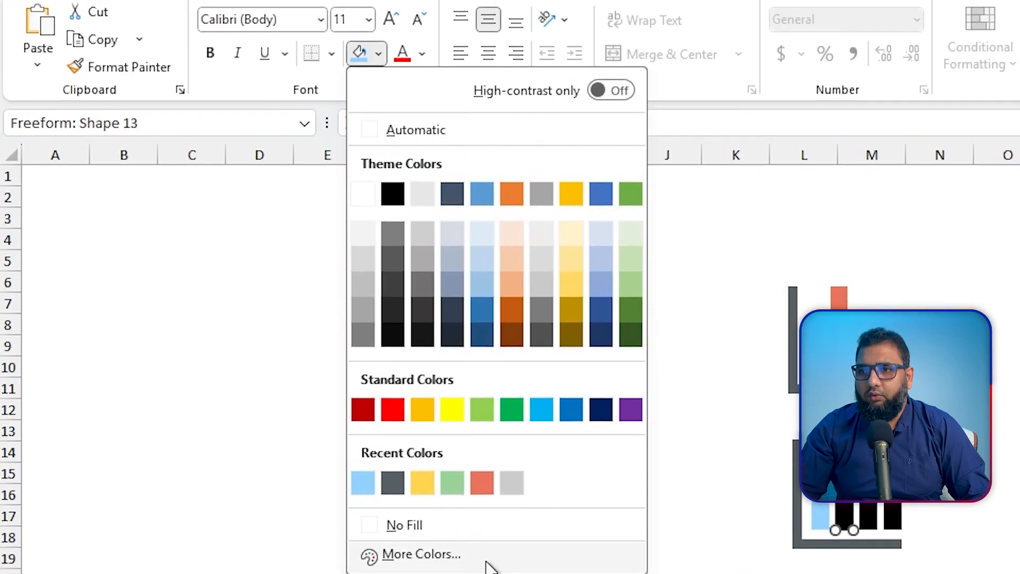
pyautogui.click(488, 563)
pyautogui.click(951, 252)
pyautogui.doubleClick(456, 432)
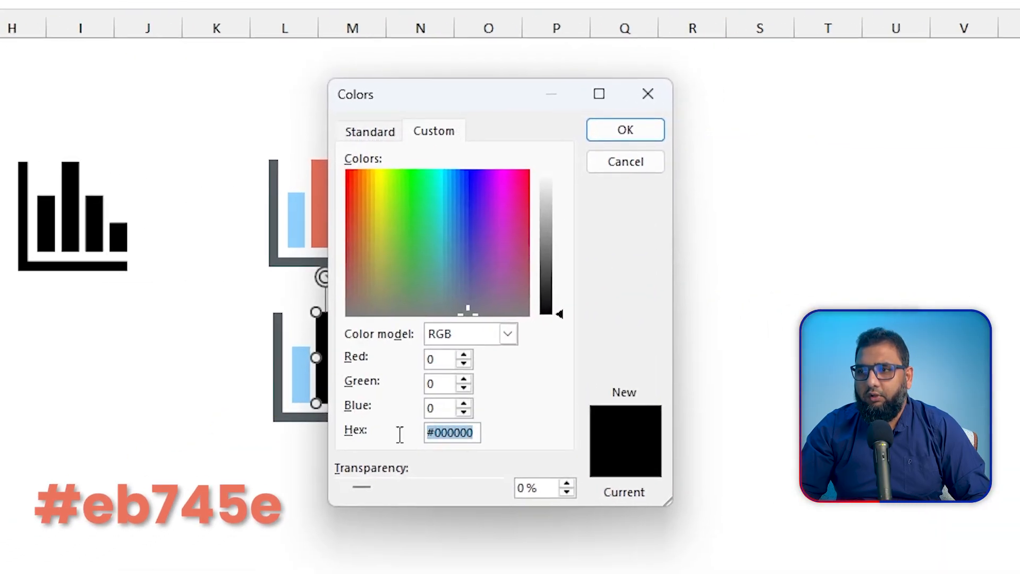
pyautogui.hotkey('ctrl', 'v')
pyautogui.click(655, 129)
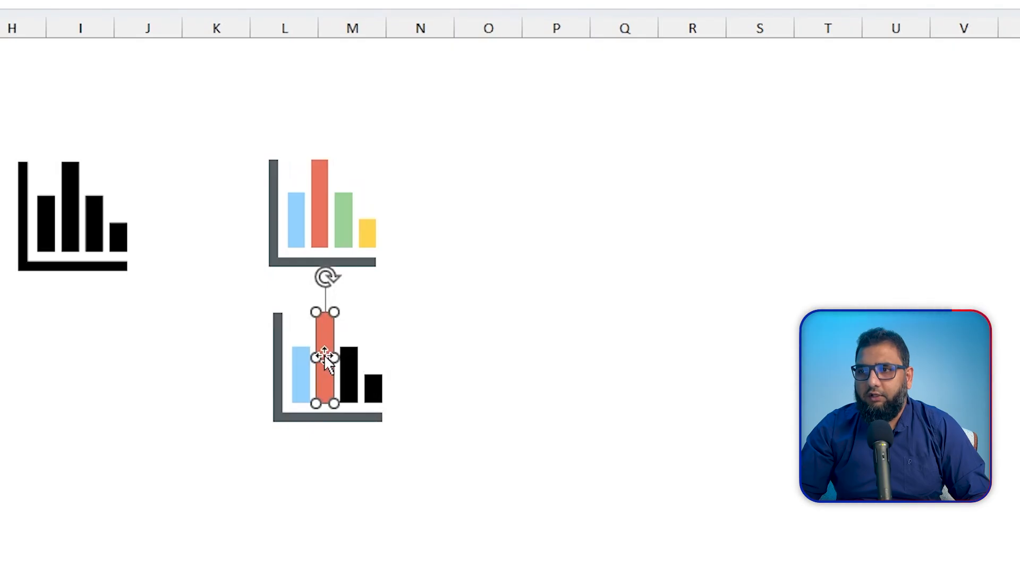
# Fill the third bar of the converted chart with the custom colour #9AD297.
pyautogui.click(350, 363)
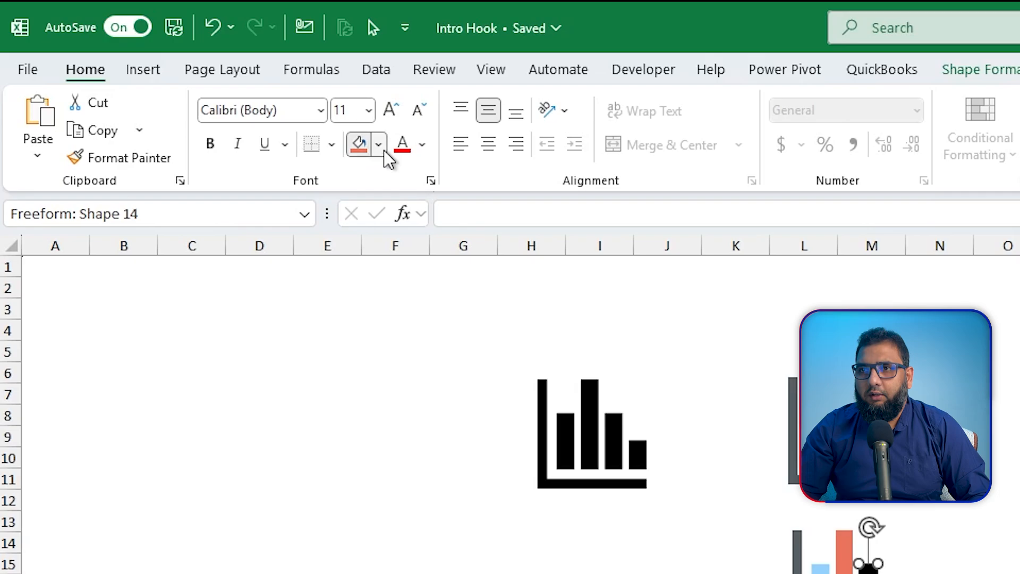
pyautogui.click(383, 150)
pyautogui.click(421, 573)
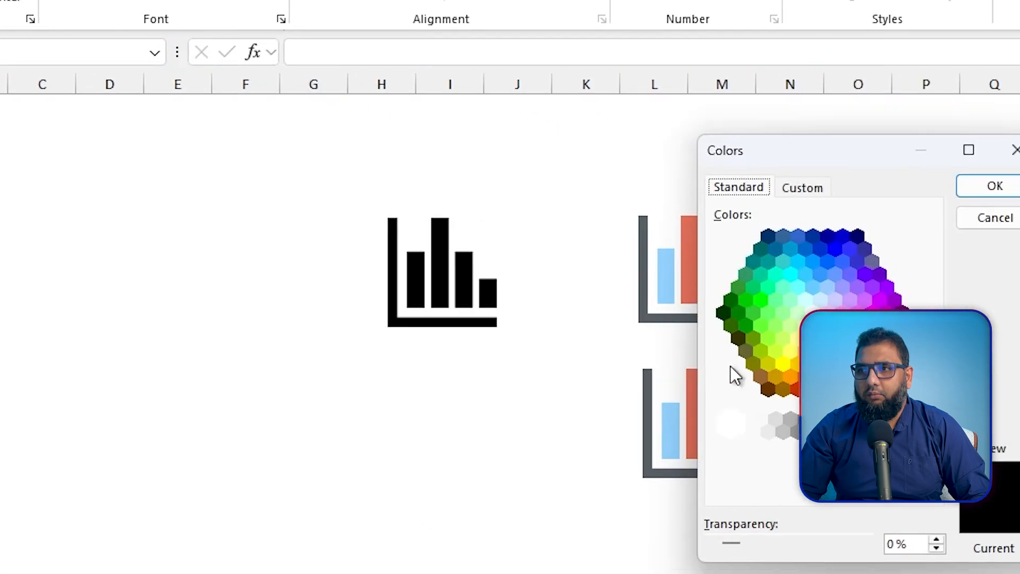
pyautogui.click(949, 303)
pyautogui.moveTo(472, 433); pyautogui.dragTo(417, 433)
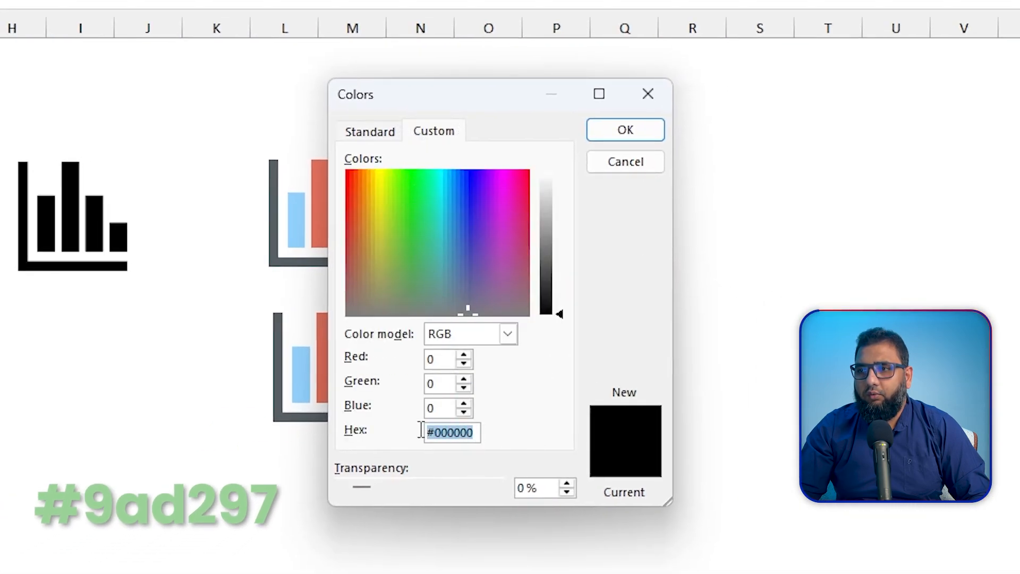
pyautogui.write('#9ad297')
pyautogui.click(610, 133)
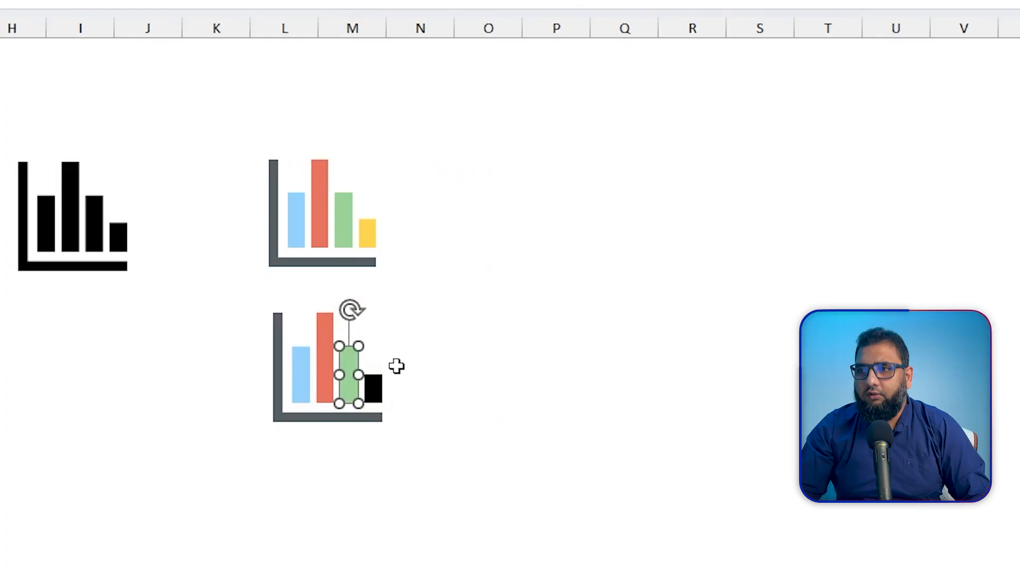
# Fill the short fourth bar of the converted chart with the custom colour #FFD54F.
pyautogui.click(373, 387)
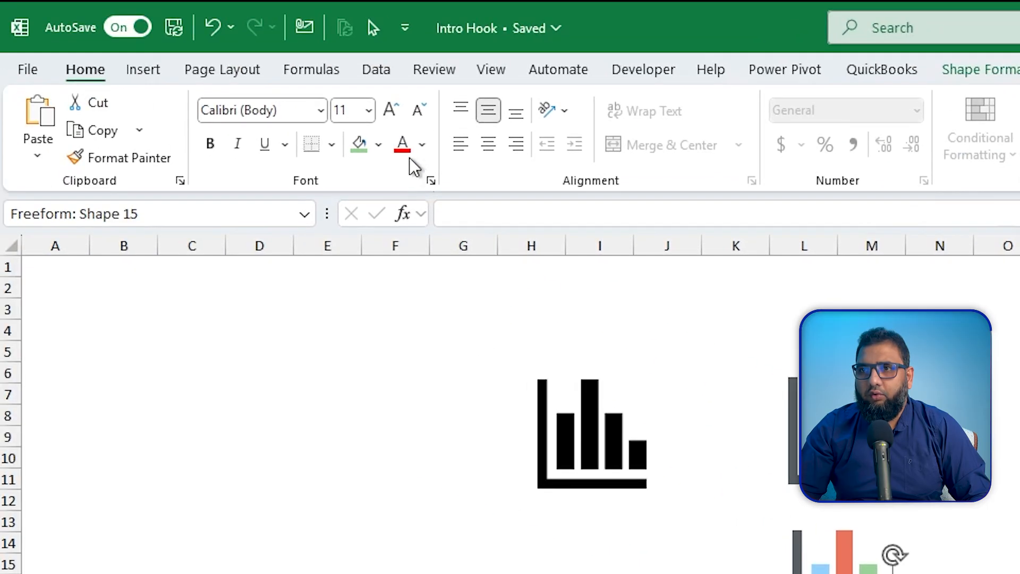
pyautogui.click(381, 143)
pyautogui.click(481, 558)
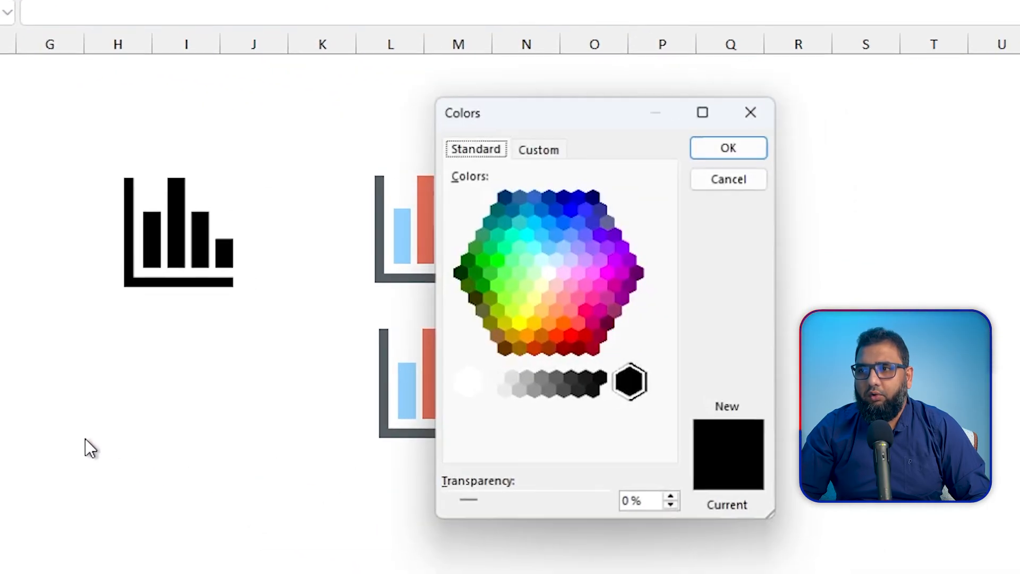
pyautogui.click(428, 133)
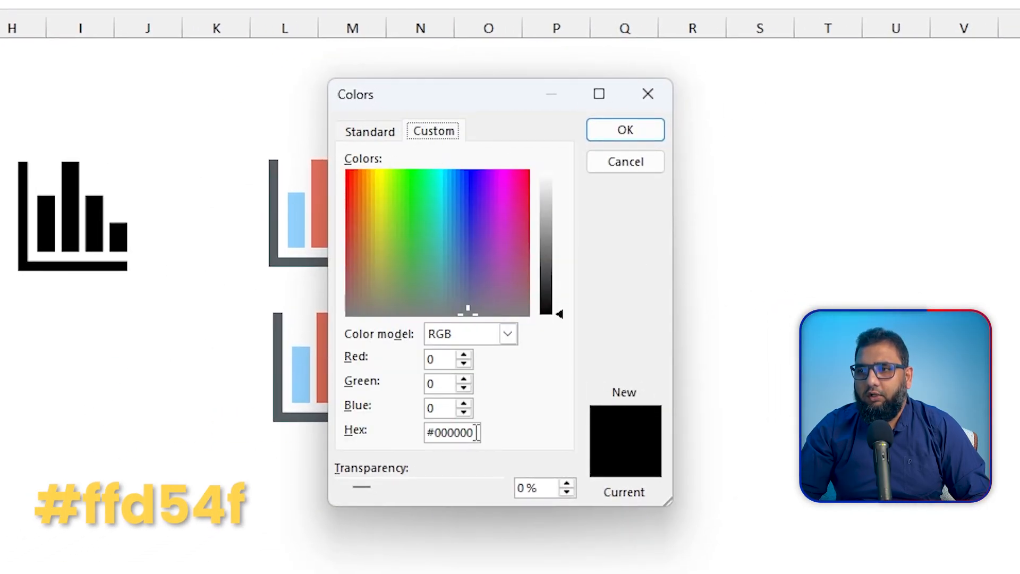
pyautogui.moveTo(478, 432); pyautogui.dragTo(335, 430)
pyautogui.write('#ffd54f')
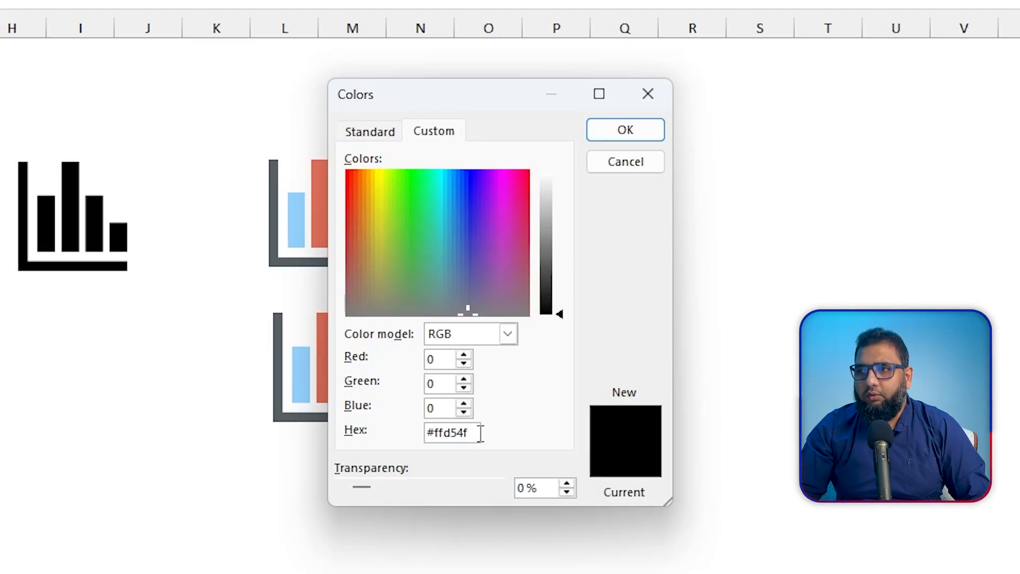
pyautogui.click(617, 134)
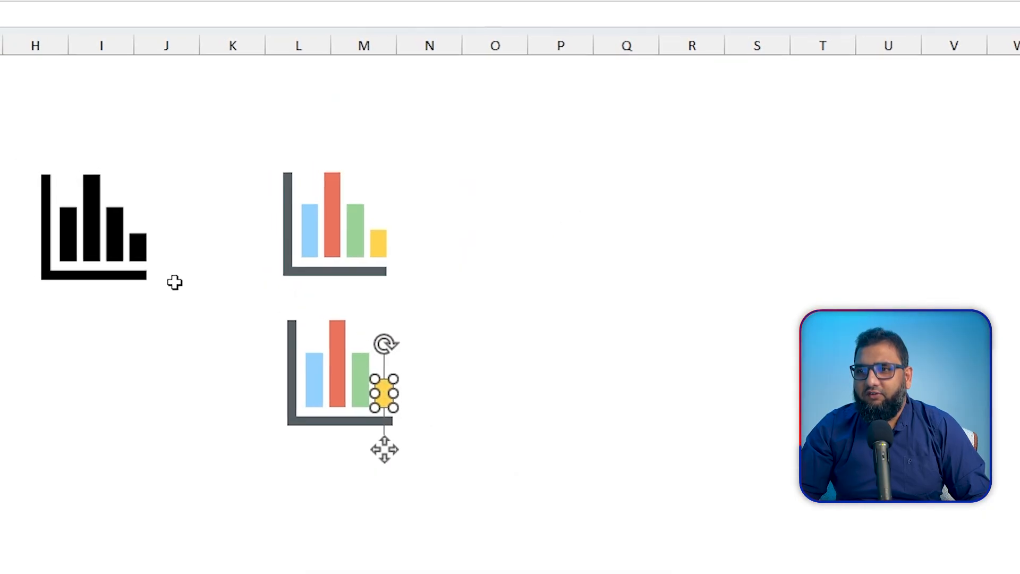
# Select the original black icon and the individual bars of the recoloured chart to compare one-piece and separate shapes.
pyautogui.click(89, 241)
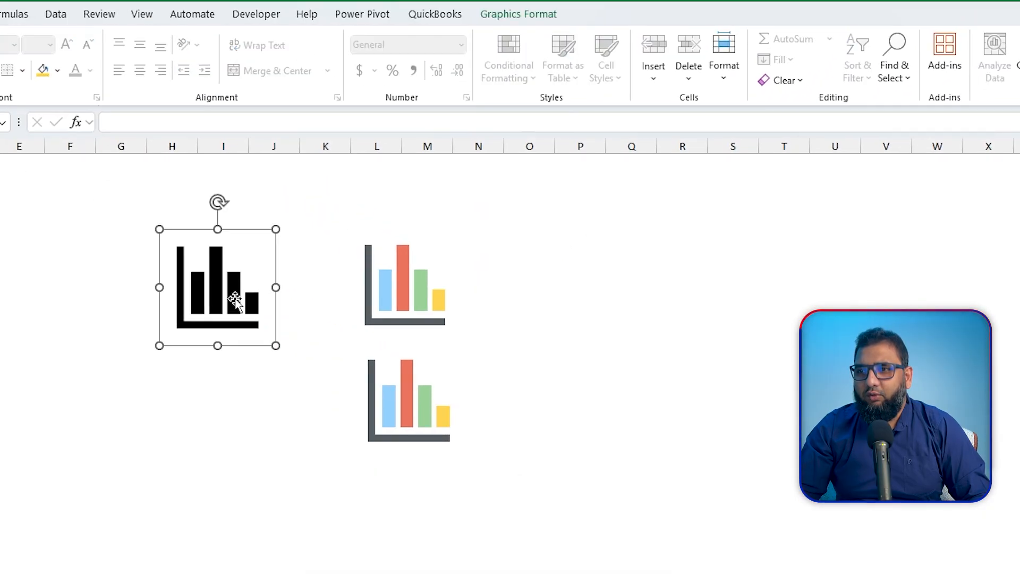
pyautogui.click(404, 420)
pyautogui.click(391, 416)
pyautogui.click(425, 413)
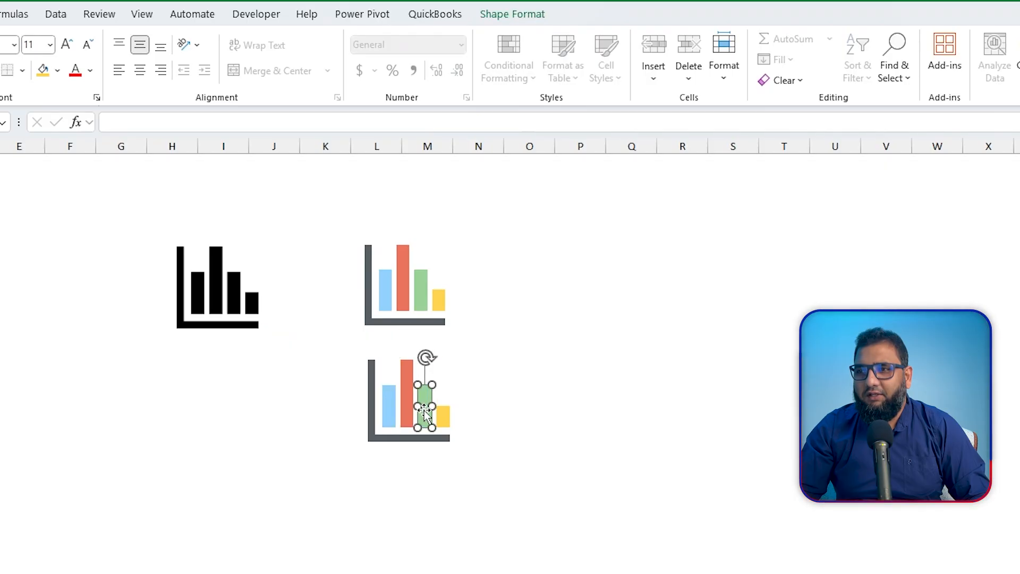
pyautogui.click(449, 413)
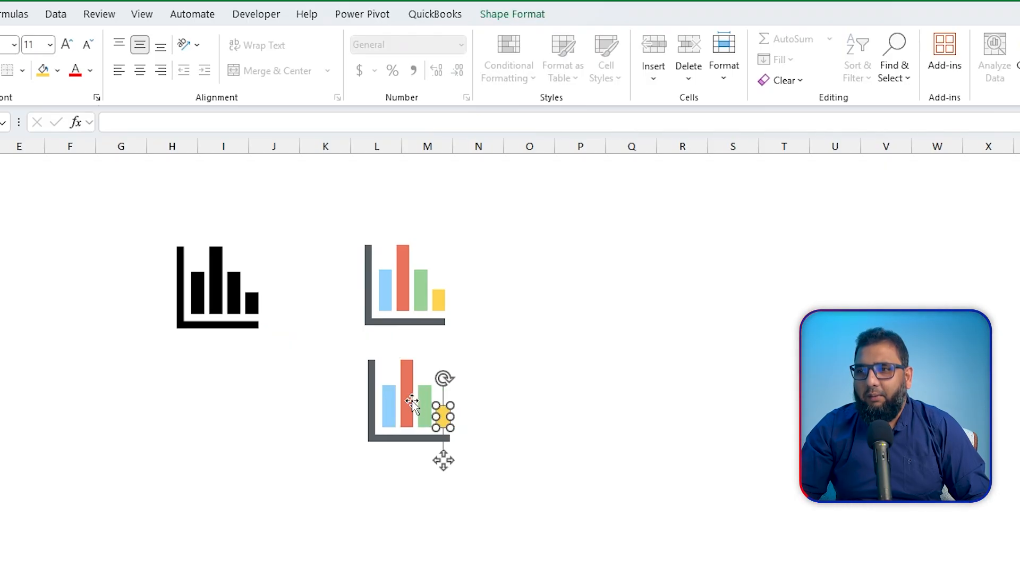